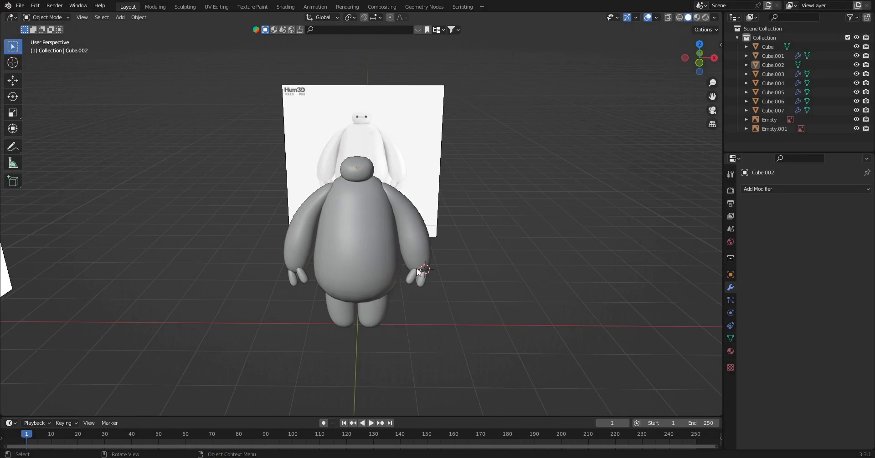
Step: Examine the head against the eyes and mouth of the front reference image in wireframe
middle_drag(415, 267, 438, 232)
click(393, 254)
click(561, 251)
mouse_move(561, 251)
middle_down()
mouse_move(445, 213)
mouse_move(395, 248)
mouse_move(395, 187)
mouse_move(440, 239)
mouse_move(324, 237)
middle_up()
key(KP_1)
key(shift+z)
scroll(305, 245, up, 2)
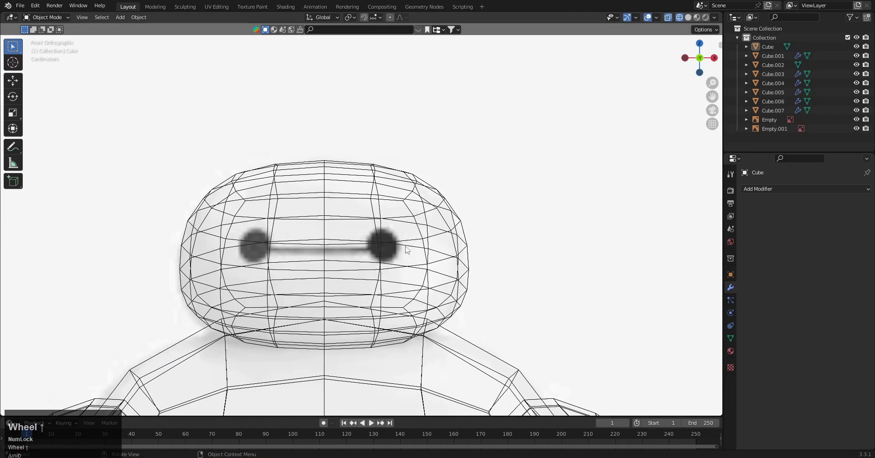
key(z)
Step: Delete the vertices of one half of the head mesh, up to the vertical centre line
click(381, 250)
click(349, 267)
key(Tab)
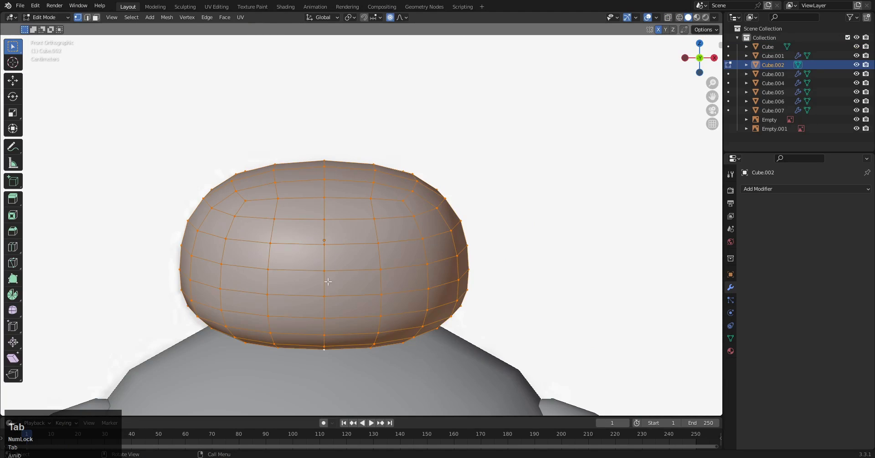
key(alt+z)
drag(153, 131, 293, 392)
key(x)
click(222, 270)
key(alt+z)
key(Tab)
Step: Add a Mirror modifier on the X axis to the head and enable Clipping
key(q)
click(382, 254)
click(791, 191)
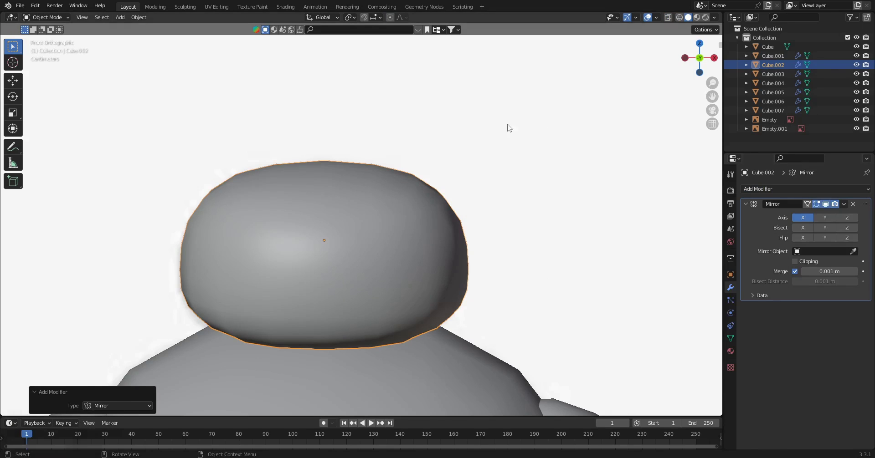
click(805, 263)
Step: Turn off proportional editing while editing the head mesh and check the eye position against the reference
key(Tab)
key(a)
key(g)
right_click(423, 46)
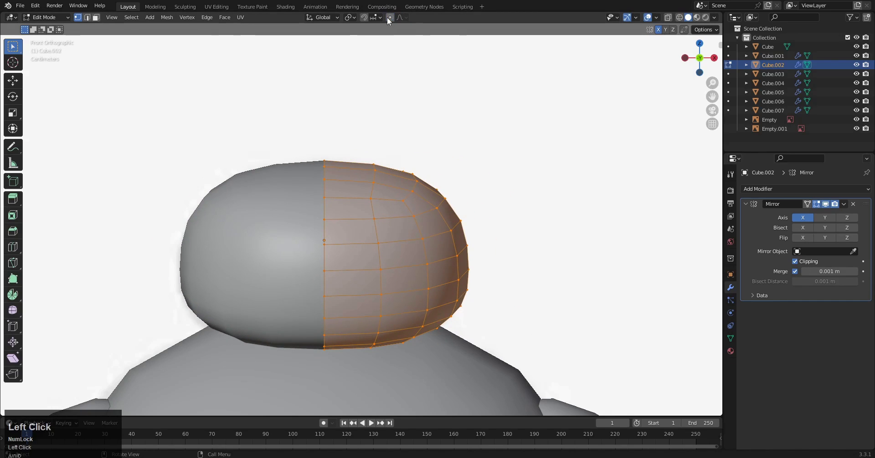
key(z)
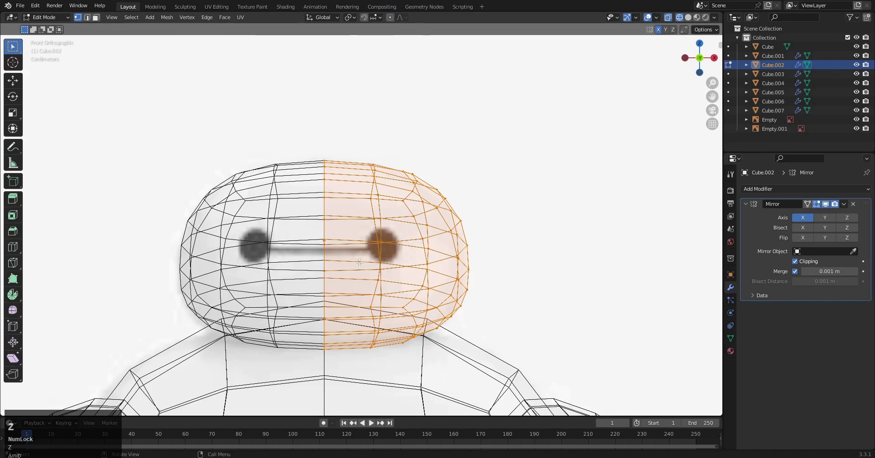
key(z)
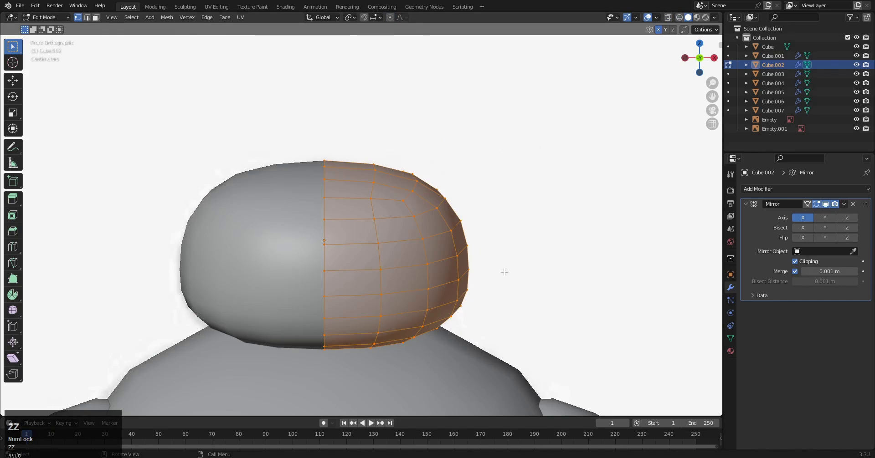
Step: Delete the two stacked faces of the head that cover the reference eye
click(95, 17)
click(410, 249)
shift+click(398, 232)
key(z)
key(z)
mouse_move(455, 273)
shift+middle_down()
mouse_move(450, 278)
mouse_move(472, 223)
shift+middle_up()
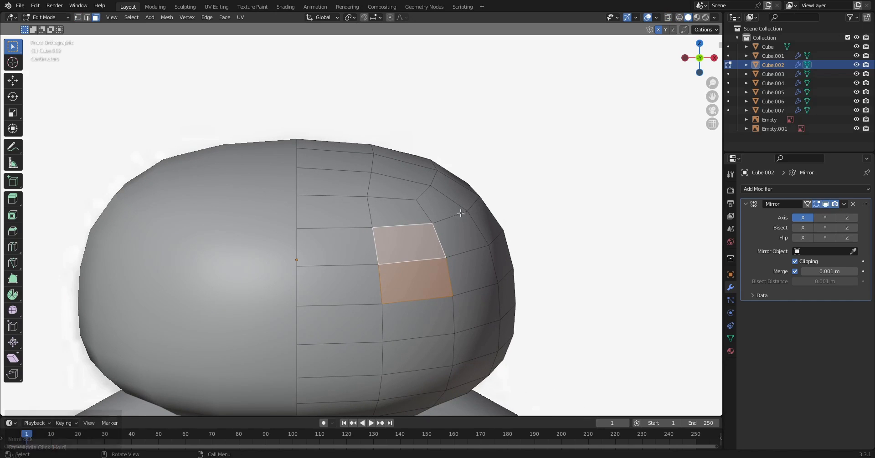
key(x)
click(485, 233)
Step: Round the border loop of the eye opening with LoopTools Circle at 77.3% influence
click(88, 17)
alt+shift+click(378, 228)
middle_drag(375, 287, 388, 292)
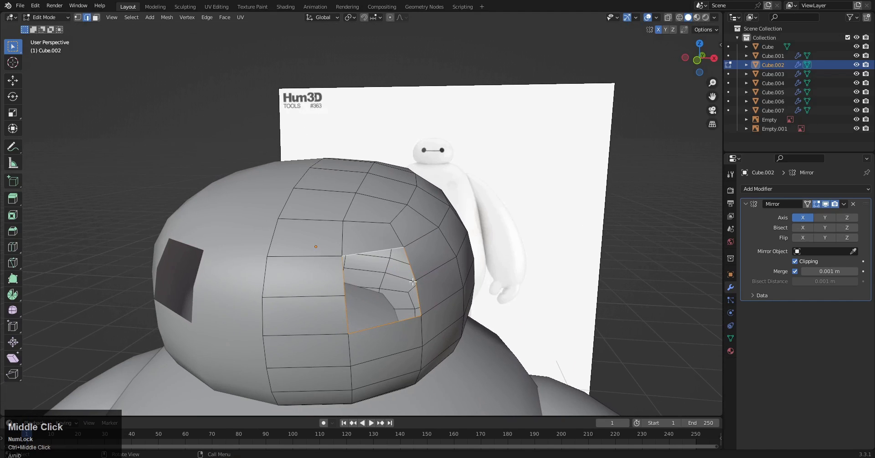
right_click(382, 254)
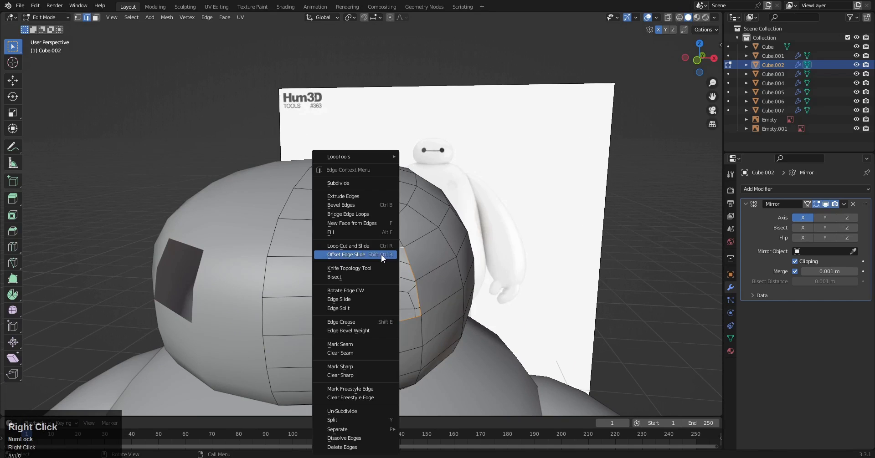
mouse_move(362, 156)
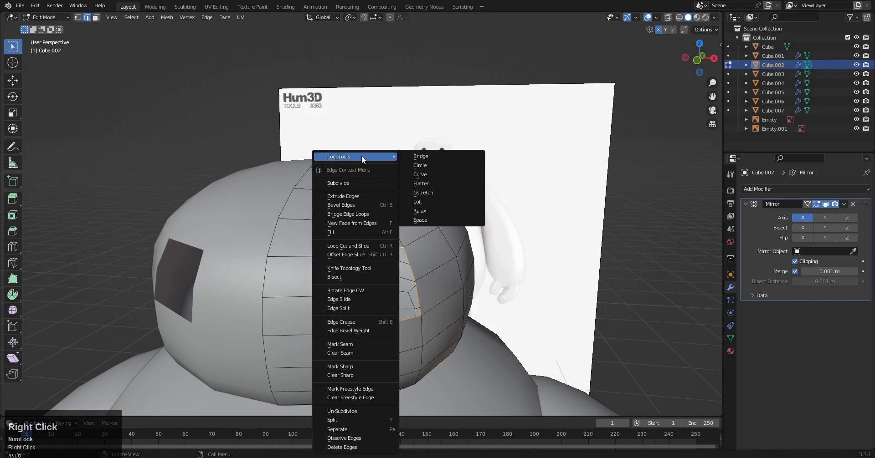
click(433, 166)
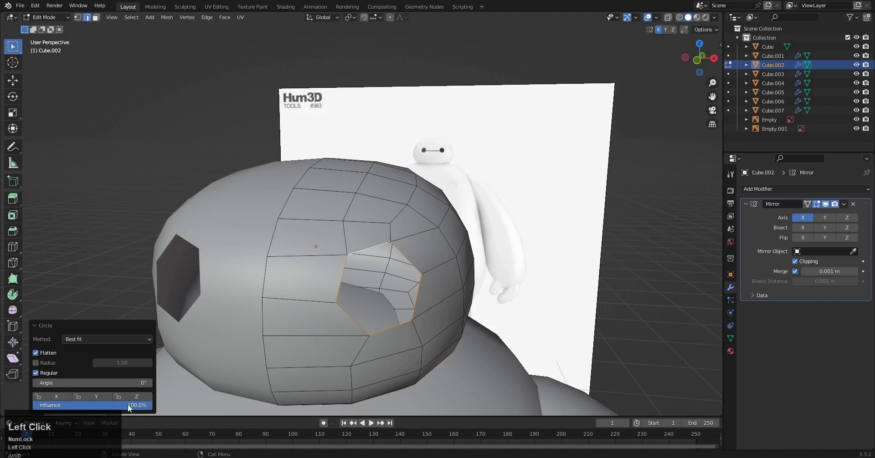
key(KP_1)
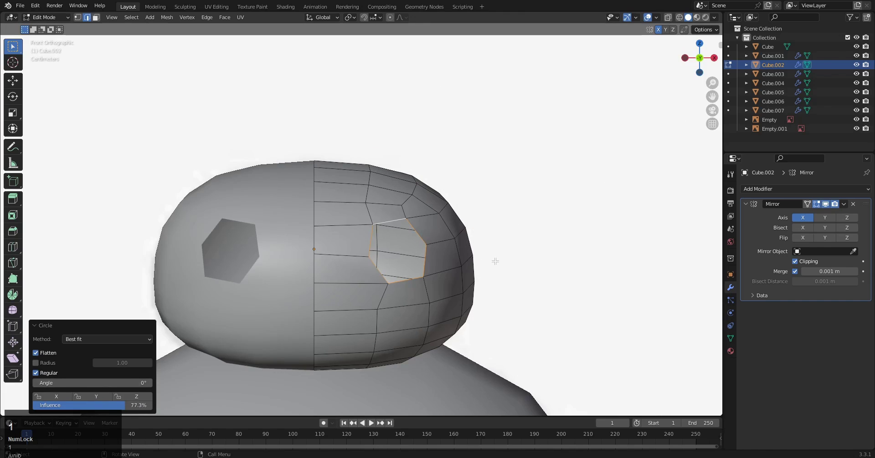
Step: Rotate the eye opening's border loop by about 7.4° to level its upper and lower edges
mouse_move(487, 257)
middle_down()
mouse_move(474, 249)
mouse_move(486, 254)
middle_up()
key(r)
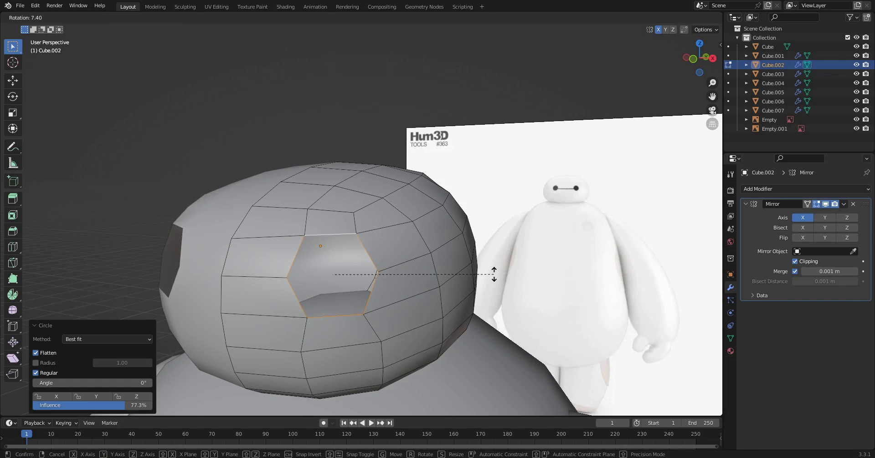
click(494, 274)
key(KP_1)
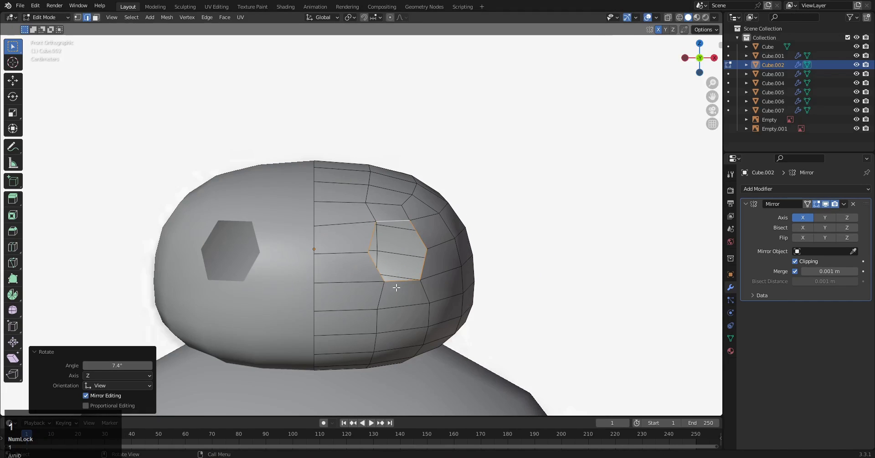
shift+middle_drag(395, 231, 404, 247)
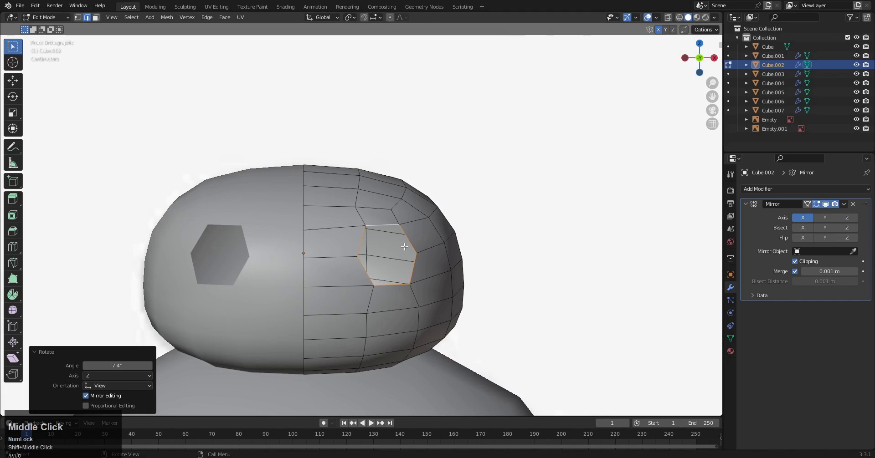
key(r)
right_click(447, 242)
key(ctrl+z)
key(ctrl+shift+z)
Step: Extrude the eye's border loop in place and shrink it to the reference eye, with a final scale of about 0.944
key(e)
right_click(463, 246)
key(s)
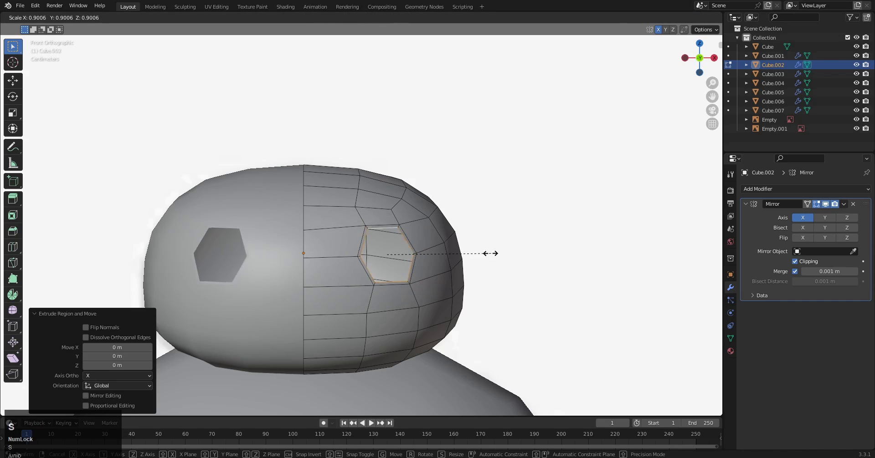
click(476, 257)
key(z)
key(z)
key(s)
click(467, 266)
key(z)
key(z)
middle_drag(386, 250, 369, 259)
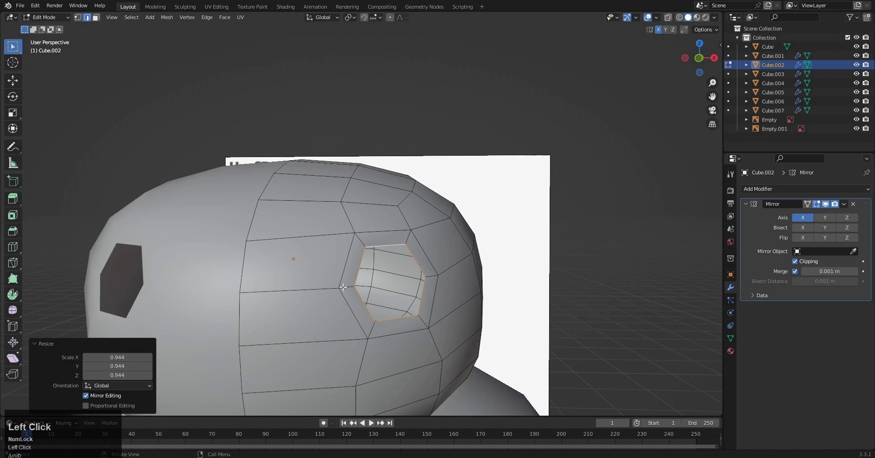
Step: Bevel the edges between the eye opening and the centre line by about 0.006 m and delete the resulting strip for the mouth
shift+click(328, 291)
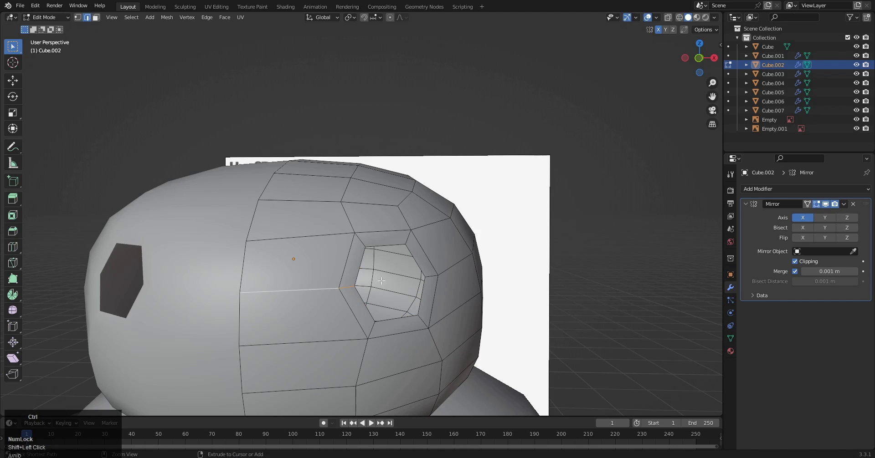
key(ctrl+b)
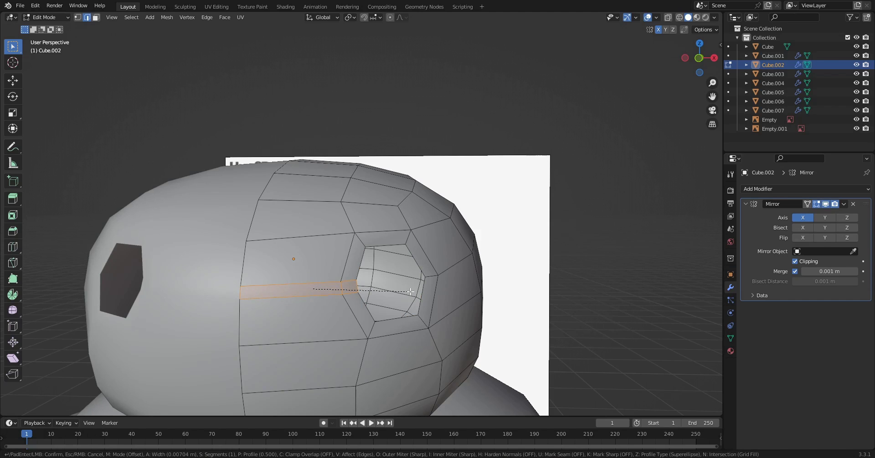
click(410, 294)
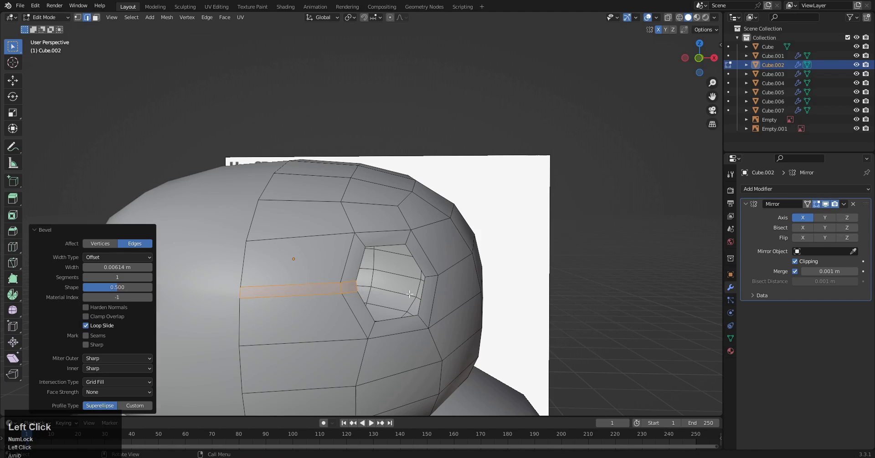
key(KP_1)
key(x)
click(454, 238)
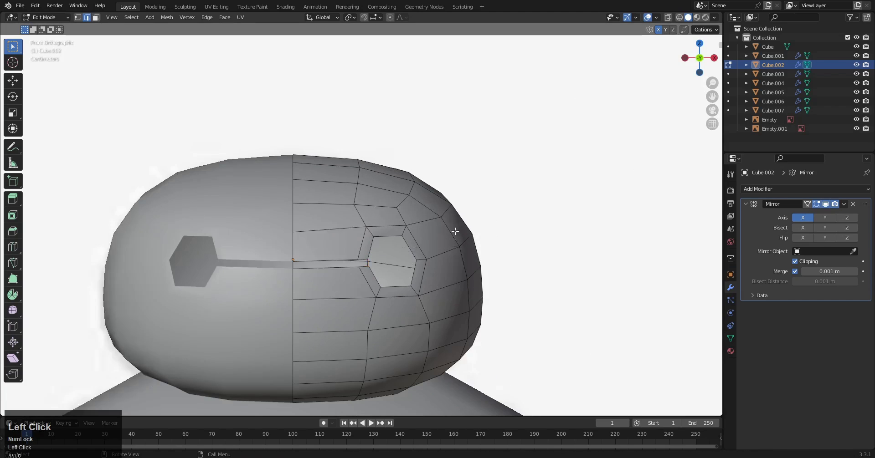
Step: Select the border edges of the eye and mouth openings and extrude them about 0.0196 m into the head along Y
middle_drag(451, 232, 340, 294)
alt+shift+click(343, 284)
middle_drag(344, 299, 323, 304)
alt+shift+click(320, 315)
key(ctrl+z)
click(267, 329)
alt+shift+click(309, 307)
middle_drag(253, 315, 357, 308)
scroll(417, 282, up, 2)
middle_drag(418, 282, 386, 283)
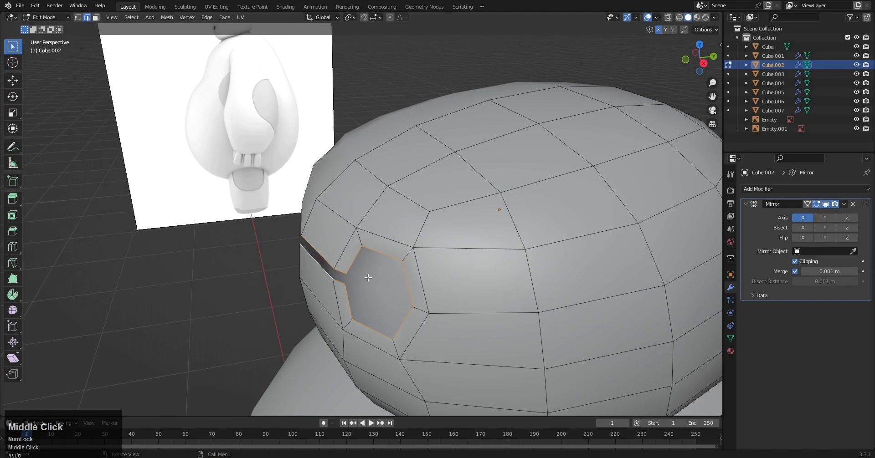
key(e)
key(y)
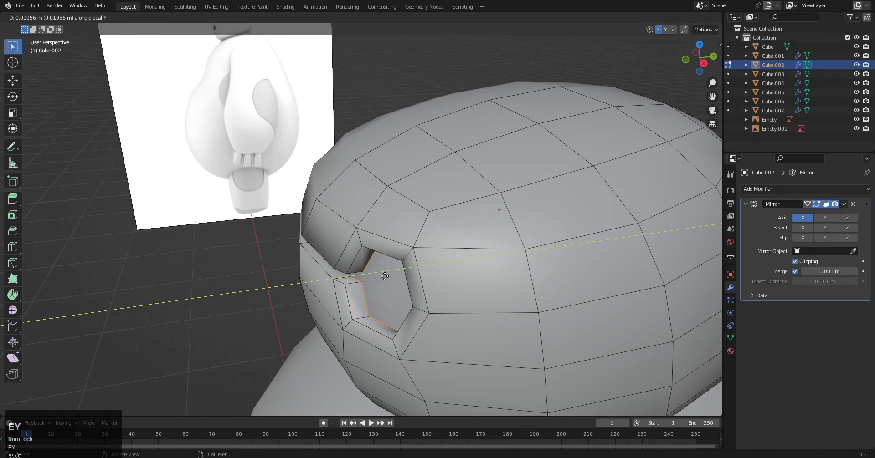
click(384, 276)
Step: Fill the back of the mouth slit and the eye recess with faces
key(KP_1)
middle_drag(465, 253, 430, 254)
key(z)
click(380, 257)
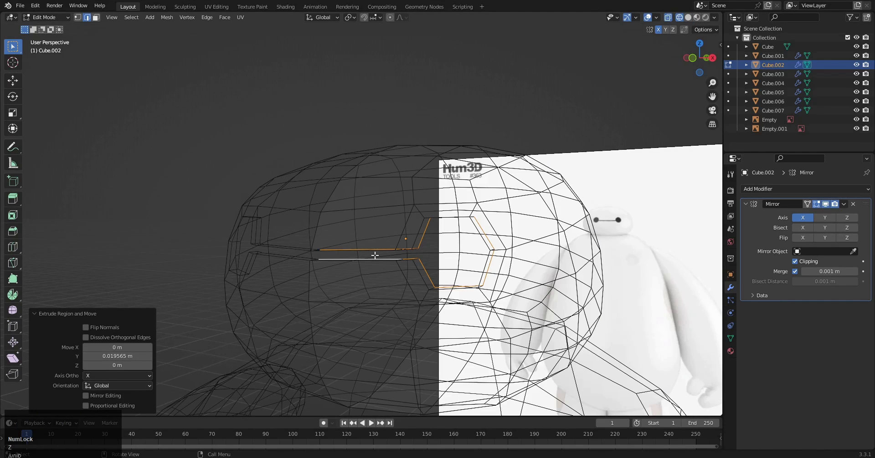
key(z)
ctrl+drag(327, 216, 403, 279)
key(shift+z)
mouse_move(387, 237)
middle_down()
mouse_move(431, 298)
mouse_move(418, 227)
mouse_move(395, 282)
middle_up()
right_click(431, 296)
scroll(395, 281, up, 3)
click(399, 324)
middle_drag(399, 324, 465, 254)
scroll(398, 290, down, 3)
key(f)
key(f)
Step: Add a Subdivision Surface modifier to the head with the viewport level set to 2
key(Tab)
middle_drag(365, 241, 351, 193)
click(768, 190)
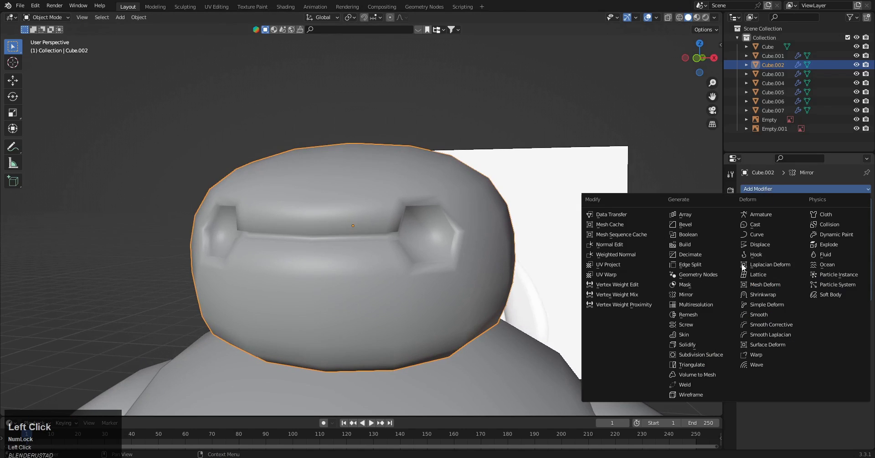
click(707, 356)
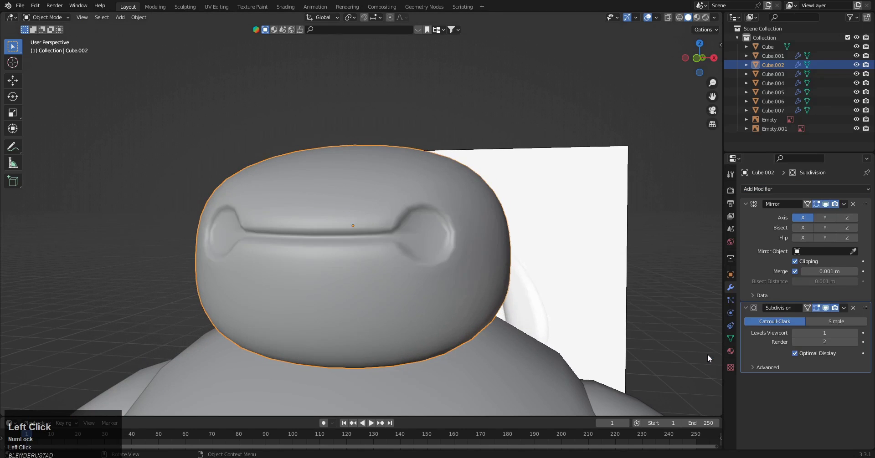
click(850, 332)
Step: Add a loop cut along the recess walls close to the outer rim, slid to a factor of about 0.915
middle_drag(556, 297, 411, 249)
key(Tab)
click(532, 234)
middle_drag(531, 234, 505, 239)
scroll(470, 242, up, 3)
middle_drag(446, 239, 392, 293)
shift+scroll(372, 247, up, 1)
key(ctrl+r)
click(391, 307)
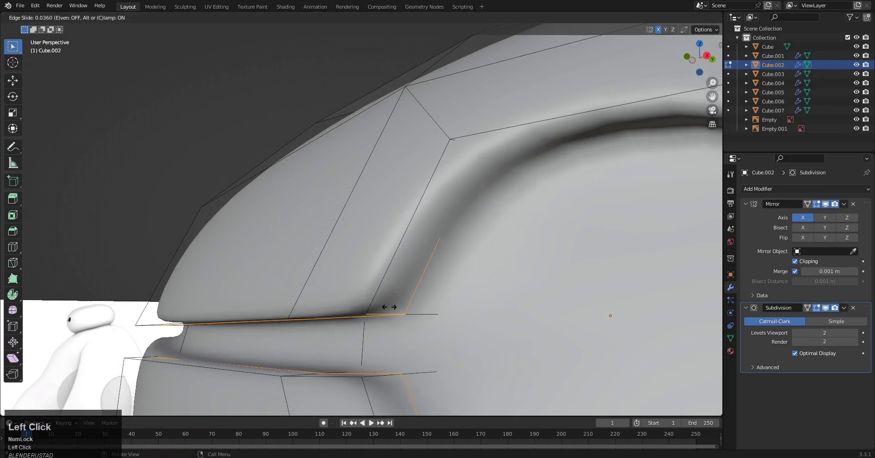
click(355, 307)
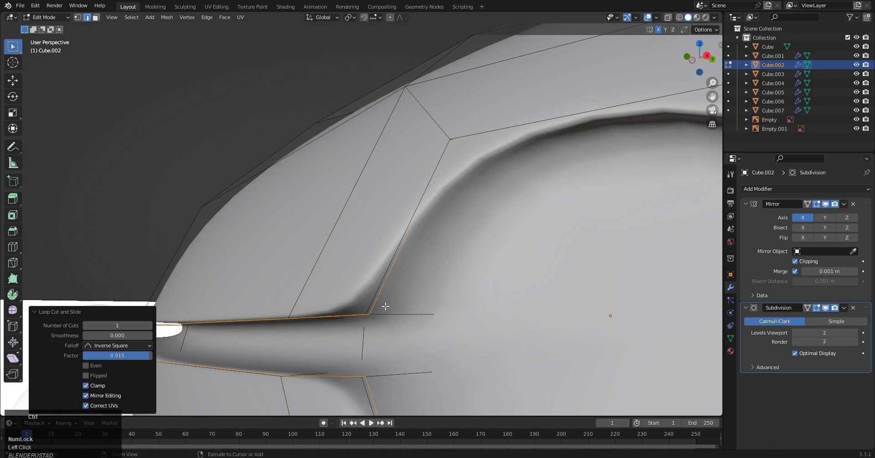
Step: Add a second loop cut along the recess walls close to the recess floor, slid to a factor of about -0.963
key(ctrl+r)
click(385, 306)
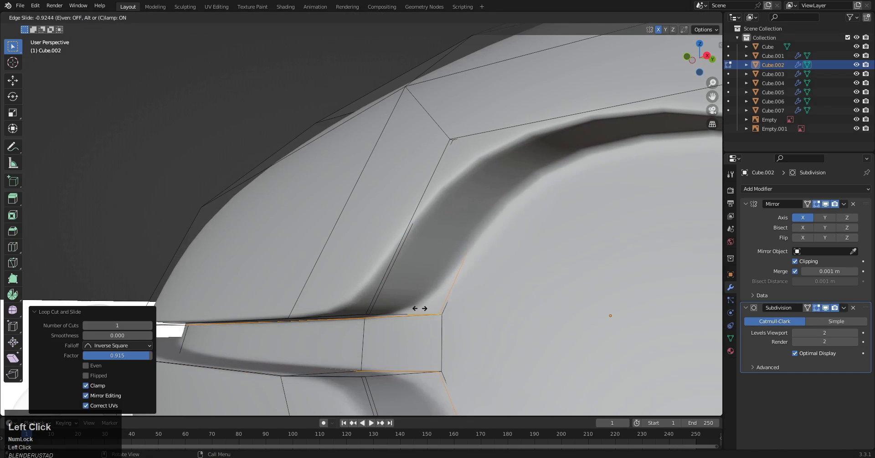
click(421, 310)
middle_drag(371, 234, 378, 304)
scroll(397, 304, up, 2)
scroll(378, 304, up, 2)
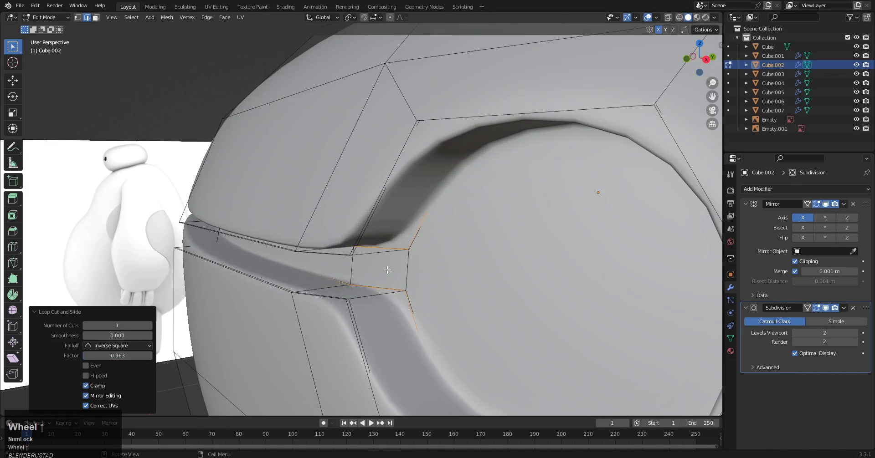
Step: Compare the smoothed eye and mouth recess with the front reference in solid and wireframe display
key(Tab)
scroll(448, 310, down, 1)
key(KP_1)
scroll(603, 179, down, 2)
shift+middle_drag(603, 179, 433, 157)
key(z)
shift+middle_drag(414, 212, 418, 243)
key(z)
mouse_move(502, 255)
middle_down()
mouse_move(433, 238)
mouse_move(426, 226)
mouse_move(387, 240)
mouse_move(363, 277)
mouse_move(332, 286)
mouse_move(303, 271)
middle_up()
Step: Set the Mean Crease to 1.00 on the two short edges where the mouth slit meets the eye
key(Tab)
click(343, 284)
ctrl+middle_drag(303, 272, 282, 259)
shift+middle_drag(283, 259, 285, 197)
shift+click(283, 227)
click(253, 228)
key(ctrl+z)
middle_drag(299, 235, 567, 306)
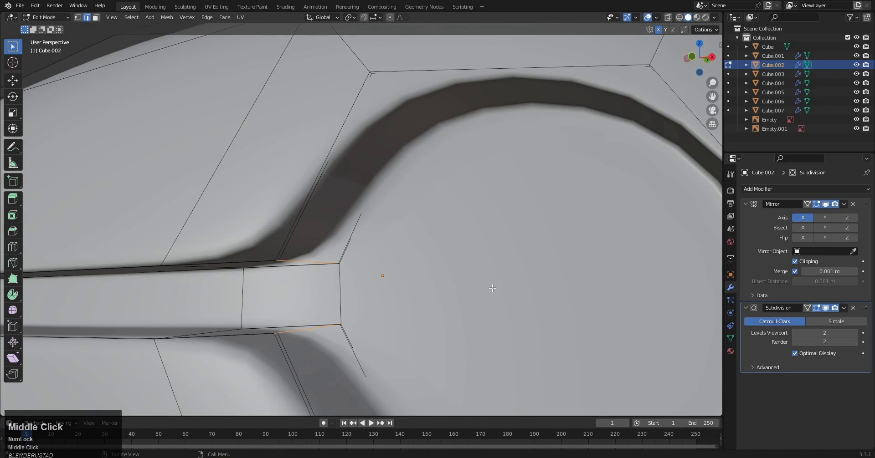
ctrl+middle_drag(487, 294, 502, 278)
key(n)
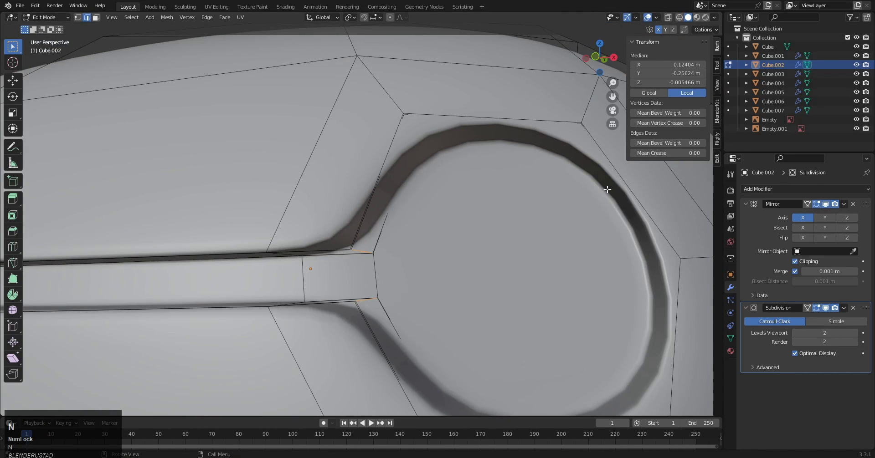
drag(669, 153, 705, 153)
ctrl+middle_drag(400, 225, 437, 351)
ctrl+middle_drag(424, 319, 408, 285)
key(Tab)
click(350, 270)
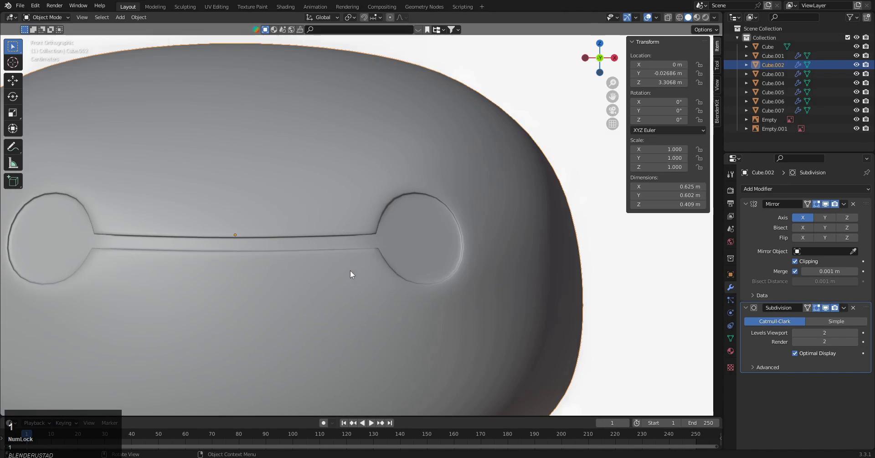
Step: Select the recessed floor face of the eye and shift it slightly along the X axis in the front view
key(Tab)
middle_drag(438, 242, 336, 223)
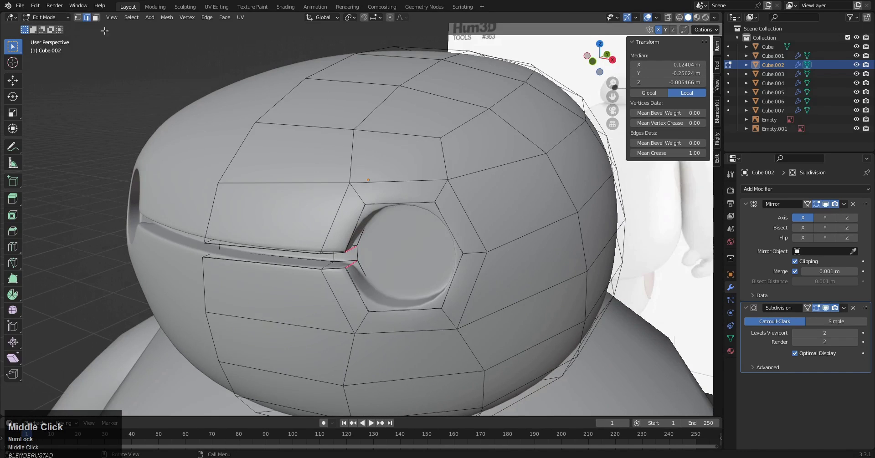
click(96, 18)
click(415, 275)
key(KP_1)
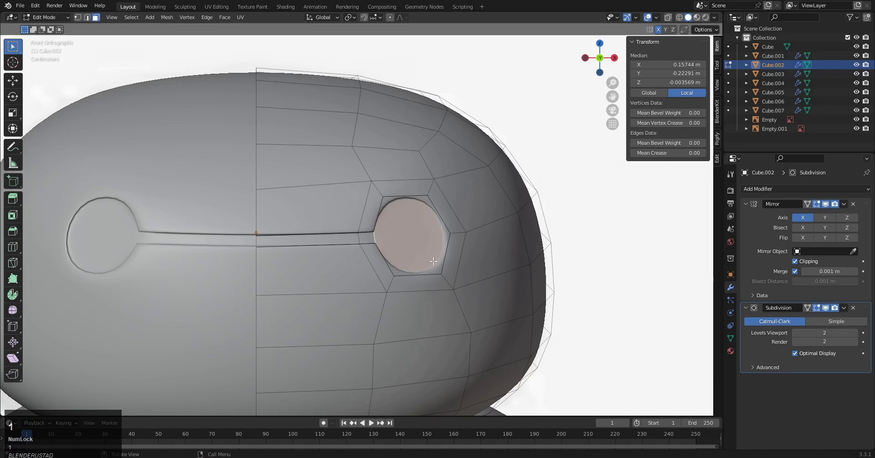
key(g)
key(x)
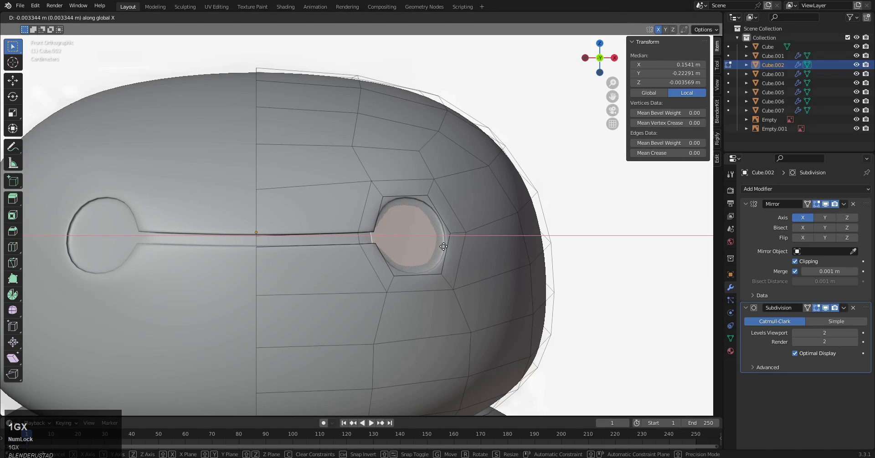
right_click(434, 248)
mouse_move(440, 254)
middle_down()
mouse_move(422, 266)
mouse_move(357, 269)
mouse_move(432, 264)
mouse_move(445, 248)
middle_up()
key(g)
key(x)
click(421, 267)
key(g)
right_click(432, 264)
Step: Inspect the finished face from below and the front, and compare the body down to the legs with the reference in wireframe
key(Tab)
click(372, 256)
middle_drag(372, 258, 376, 318)
scroll(429, 103, down, 2)
click(430, 103)
middle_drag(417, 136, 433, 148)
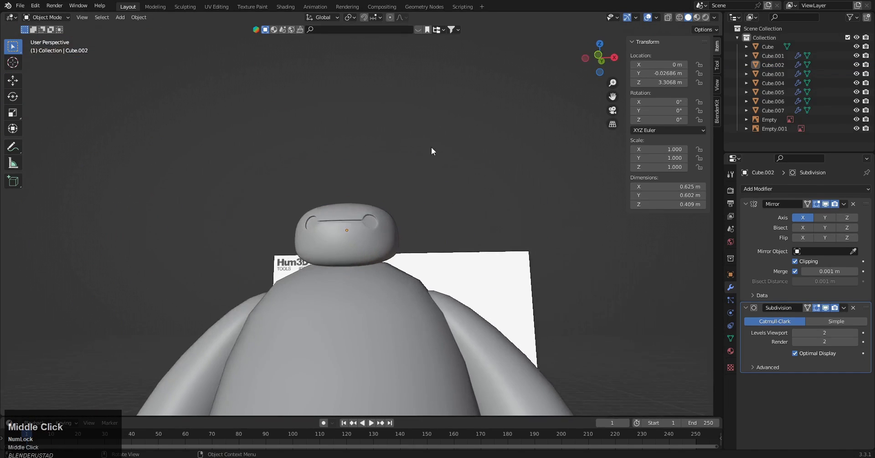
key(KP_1)
ctrl+middle_drag(374, 258, 375, 292)
ctrl+middle_drag(382, 245, 354, 262)
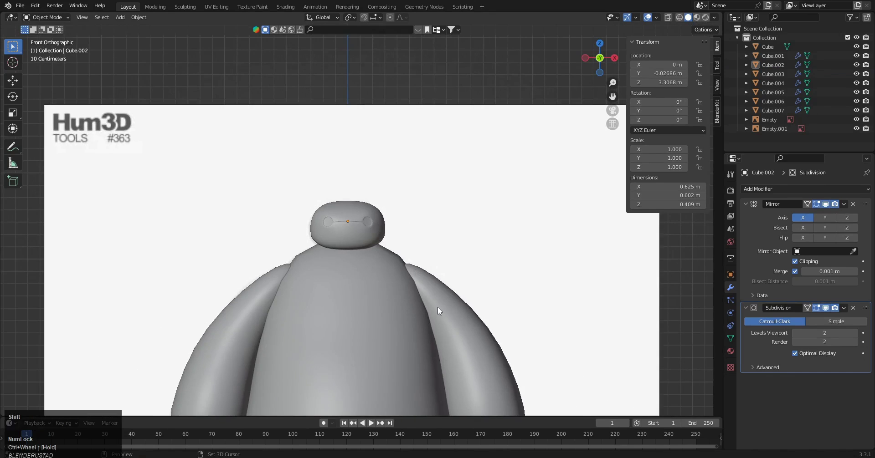
shift+middle_drag(436, 307, 434, 219)
key(shift+z)
mouse_move(430, 285)
shift+middle_down()
mouse_move(453, 133)
mouse_move(469, 102)
shift+middle_up()
shift+middle_drag(400, 311, 350, 234)
key(shift+z)
ctrl+middle_drag(410, 274, 427, 261)
Step: Apply the Subdivision modifier on the legs, and apply their rotation and scale
click(427, 260)
key(shift+z)
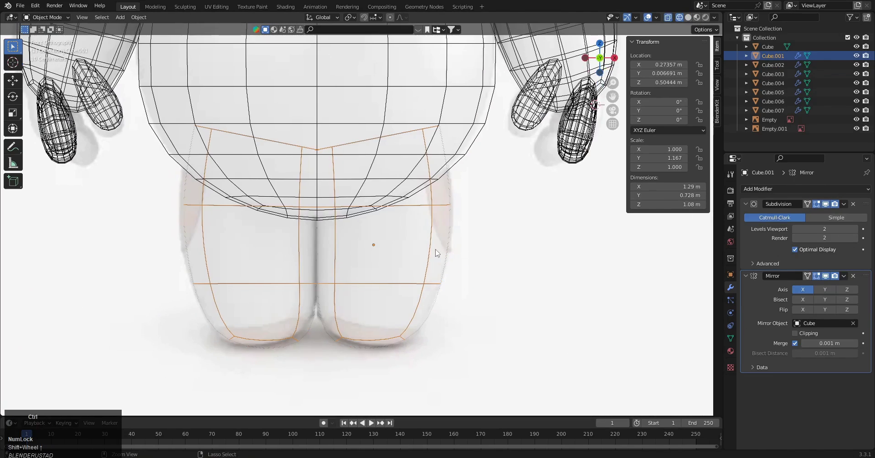
key(z)
click(845, 204)
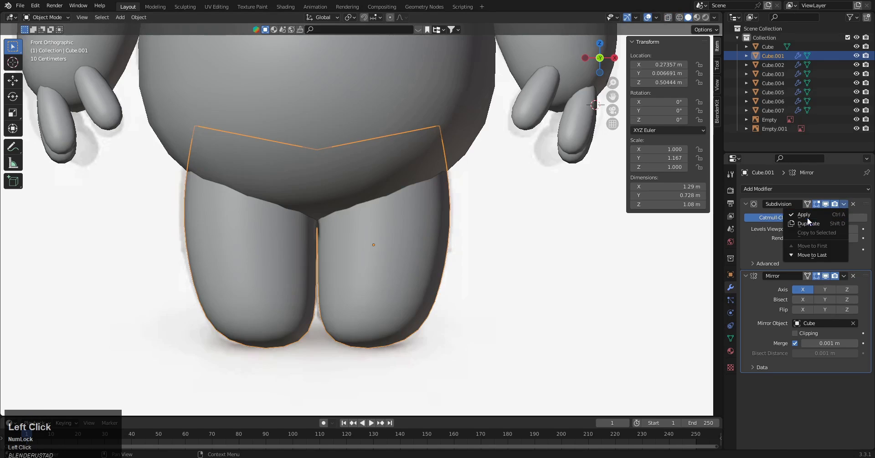
click(808, 217)
key(ctrl+a)
click(357, 253)
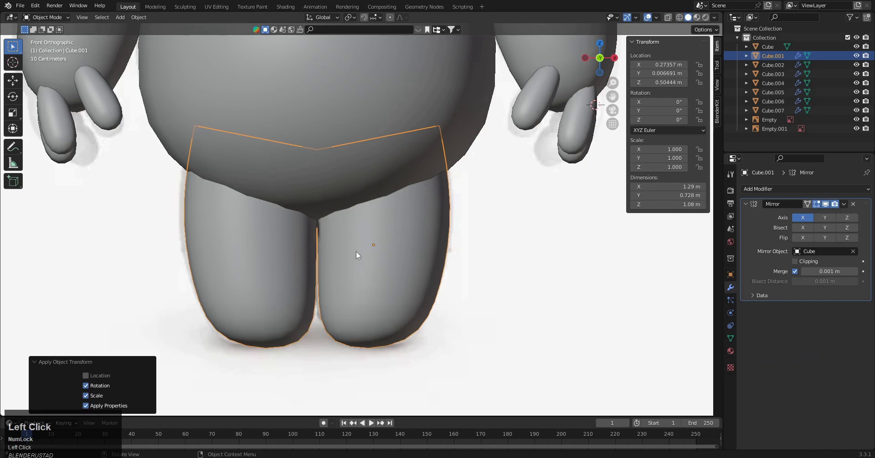
Step: Rotate the horizontal edge loop near the bottom of the leg slightly to follow the foot line in the front reference
key(z)
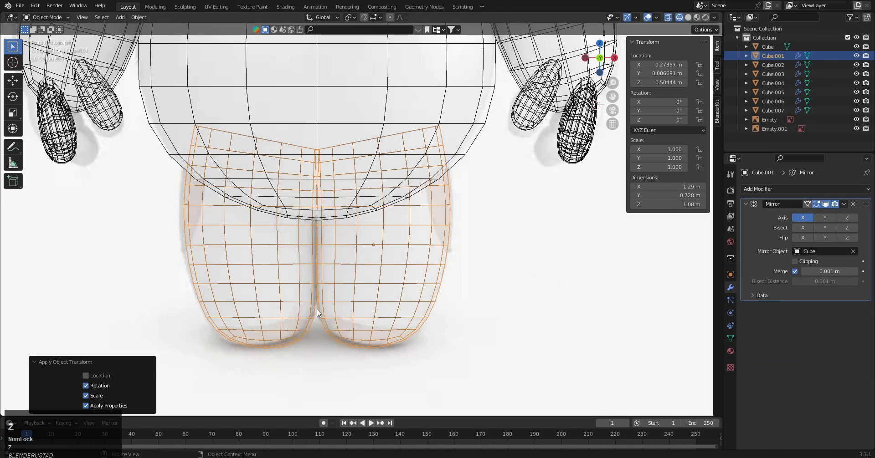
shift+middle_drag(314, 309, 311, 264)
key(z)
key(Tab)
key(z)
click(362, 266)
alt+shift+click(369, 272)
key(r)
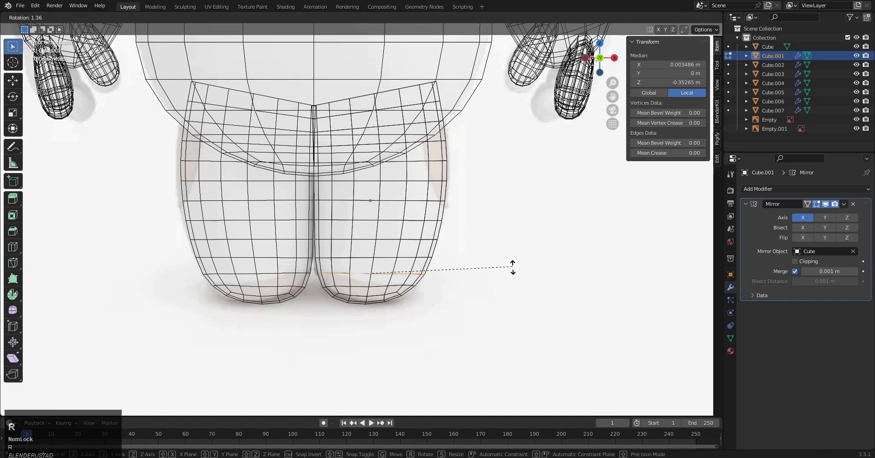
click(517, 273)
key(shift+z)
key(shift+z)
key(shift+z)
Step: Rotate the next lower edge loop of the leg by 3.73° in the front view
click(387, 287)
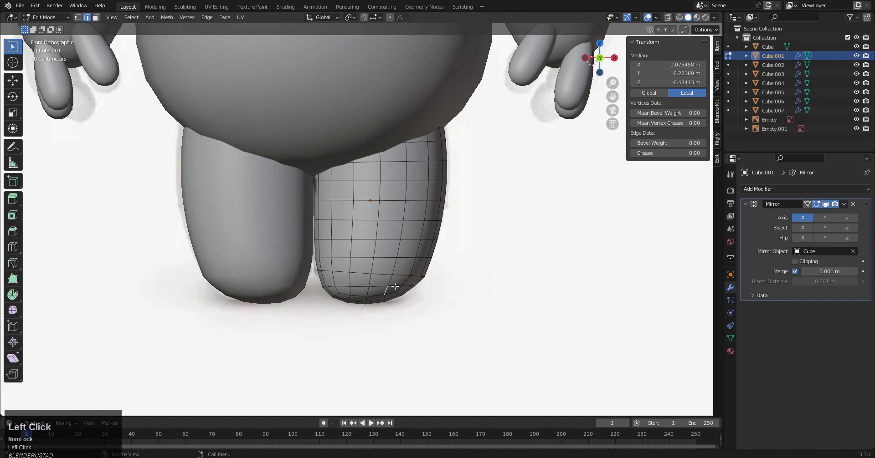
alt+click(390, 289)
key(r)
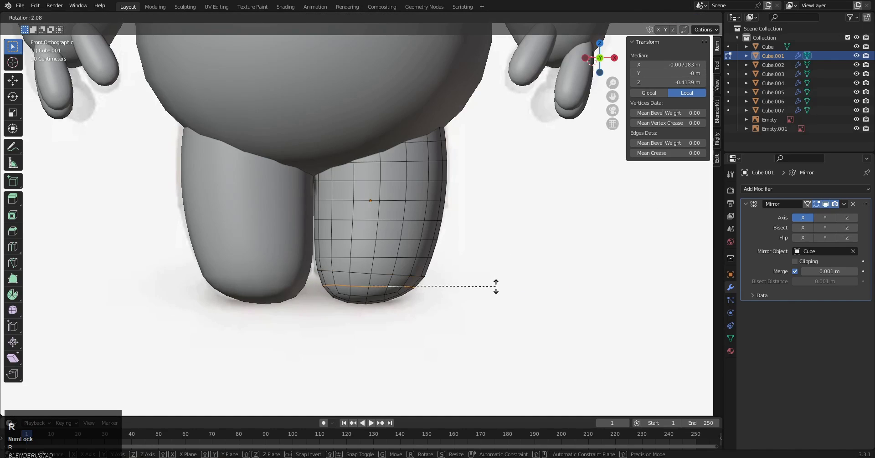
click(496, 290)
ctrl+middle_drag(400, 301, 456, 293)
key(z)
key(z)
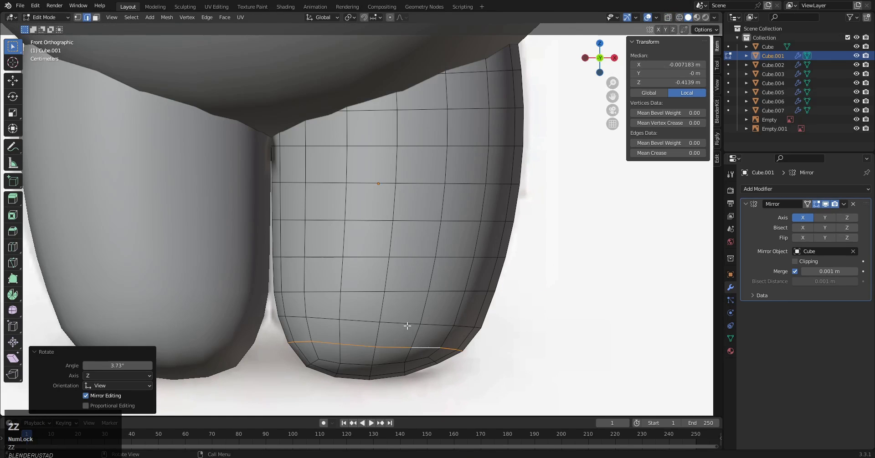
Step: Select the upper of the two tilted edge loops at the foot and mark it as sharp
click(407, 326)
alt+click(407, 324)
key(z)
click(304, 322)
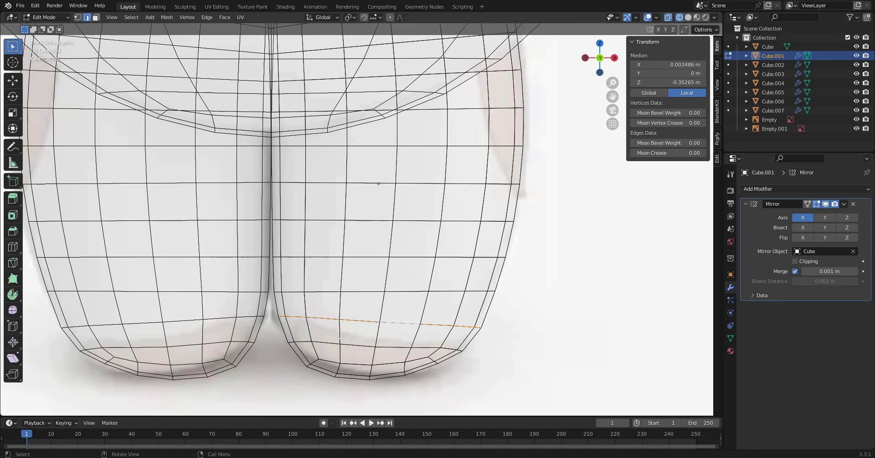
key(z)
click(444, 328)
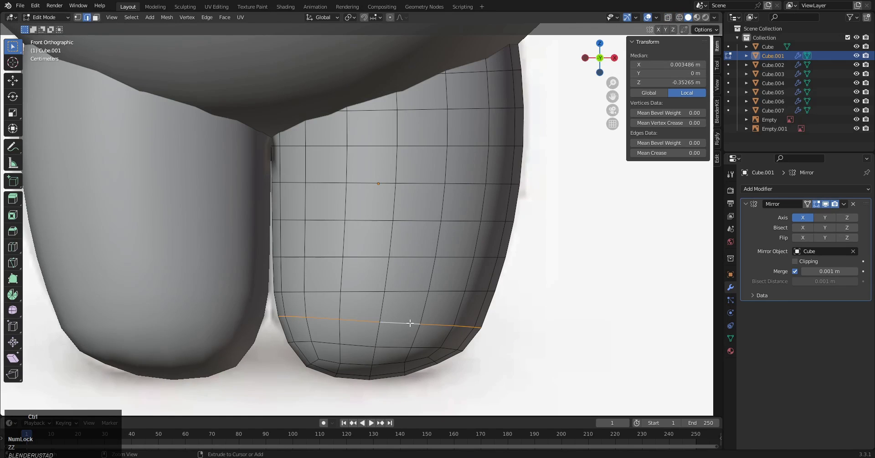
key(Tab)
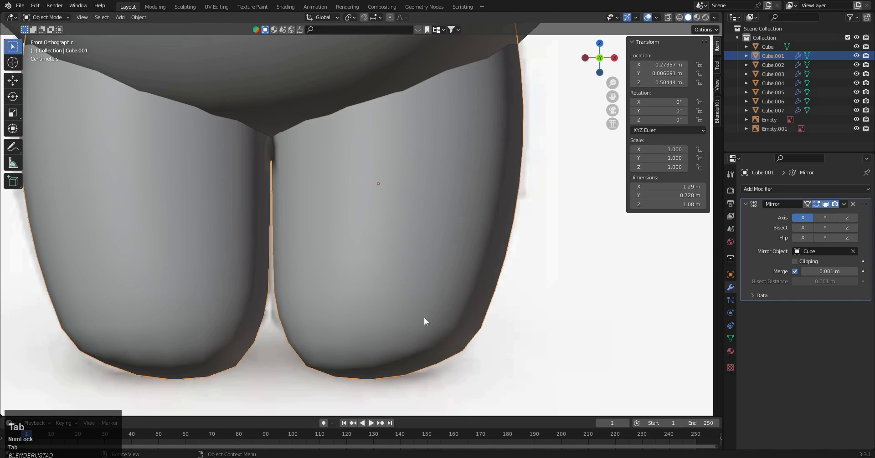
click(794, 189)
key(Tab)
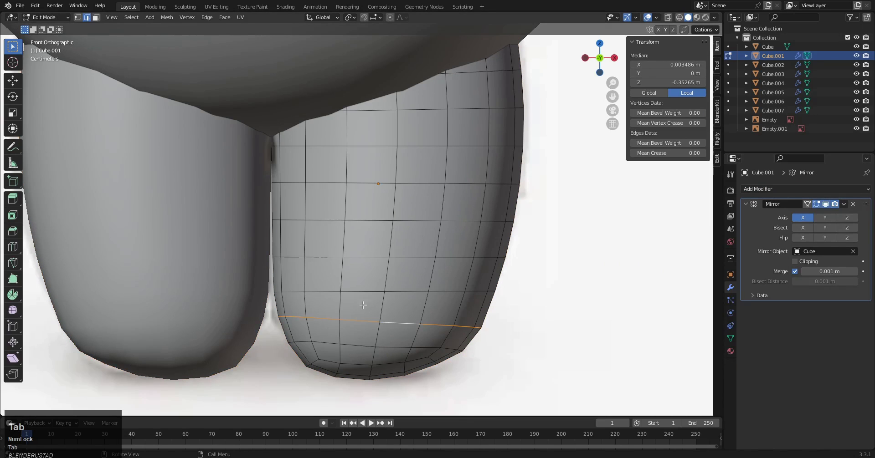
key(ctrl+e)
click(391, 287)
key(Tab)
key(Tab)
click(412, 322)
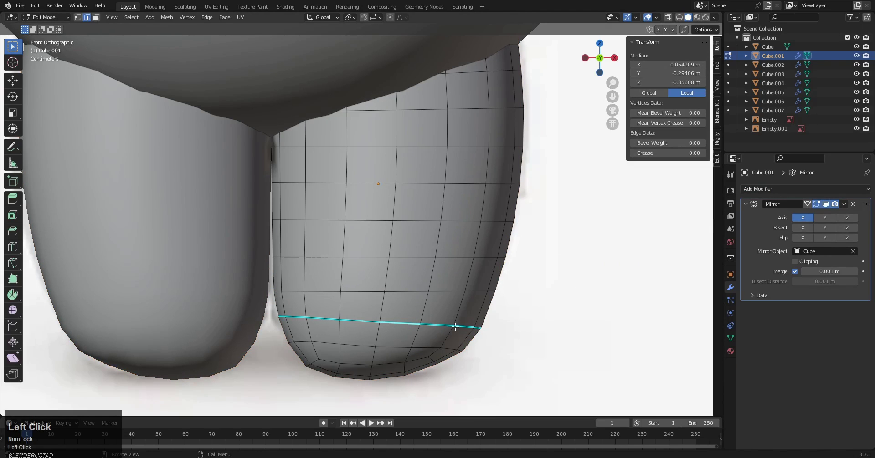
Step: Add an Edge Split modifier to the legs with Edge Angle disabled and place it before the Mirror modifier
click(775, 188)
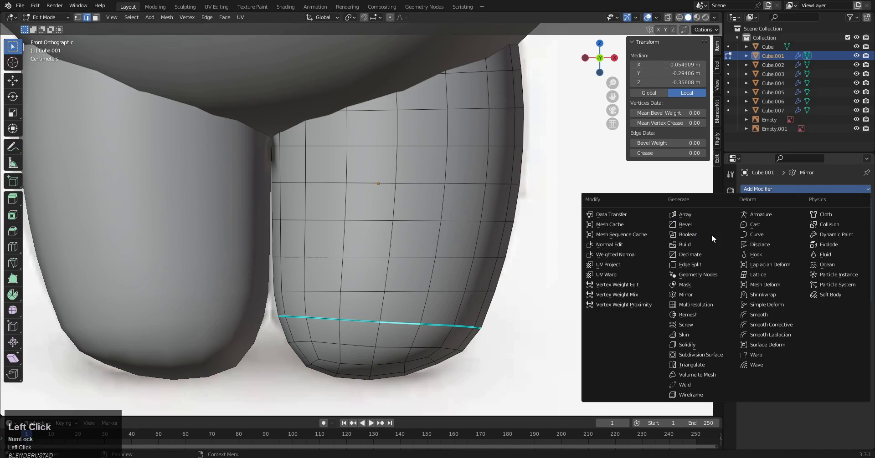
click(704, 265)
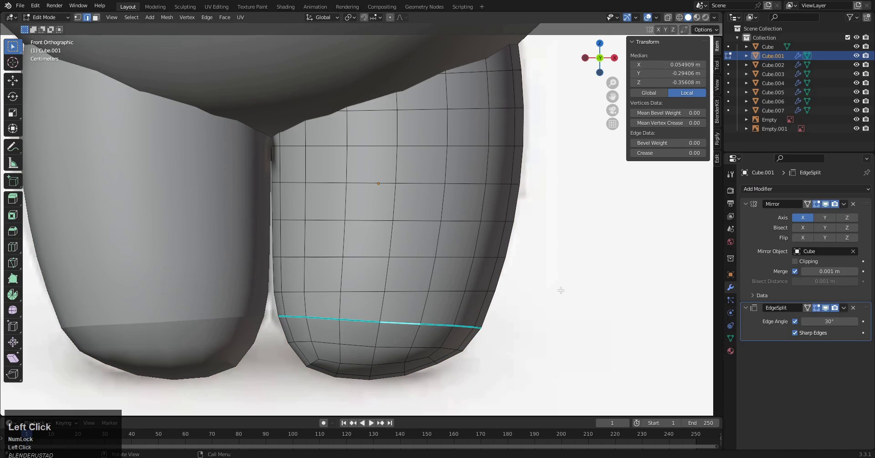
click(795, 322)
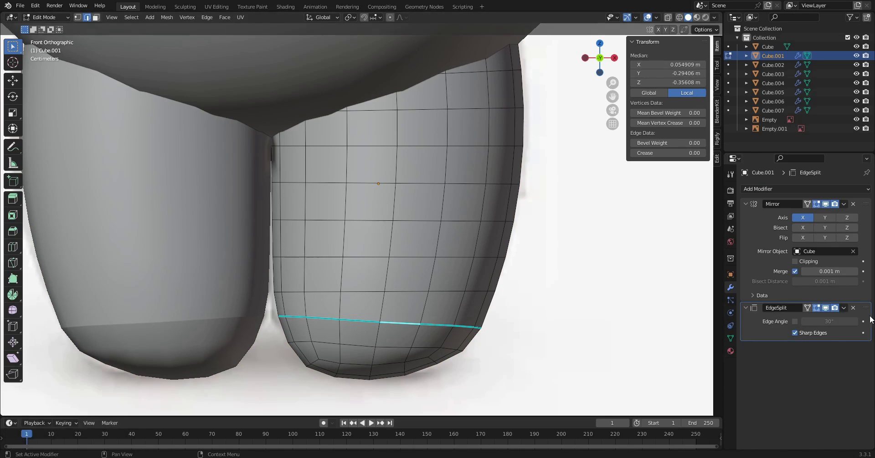
drag(866, 308, 864, 204)
key(Tab)
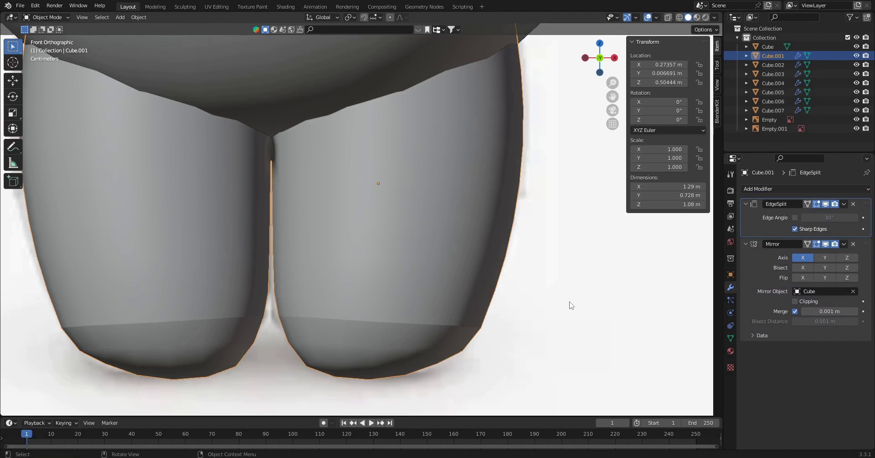
Step: Add a Solidify modifier to the legs with Only Rim enabled
click(754, 190)
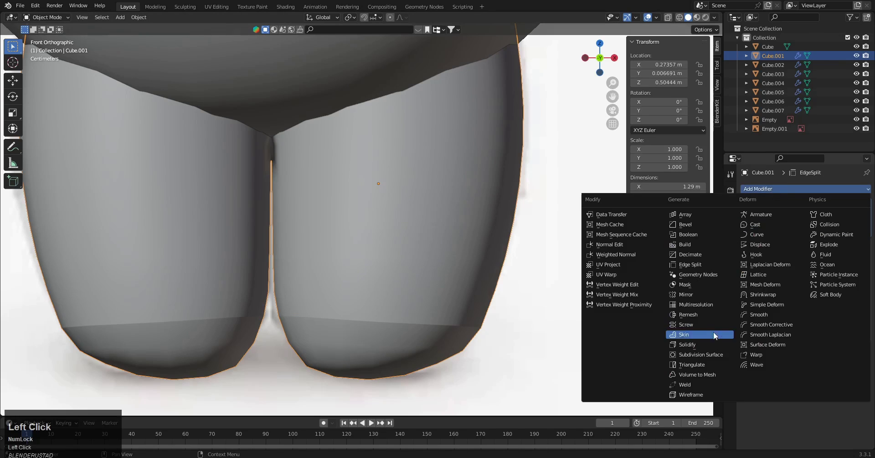
click(703, 345)
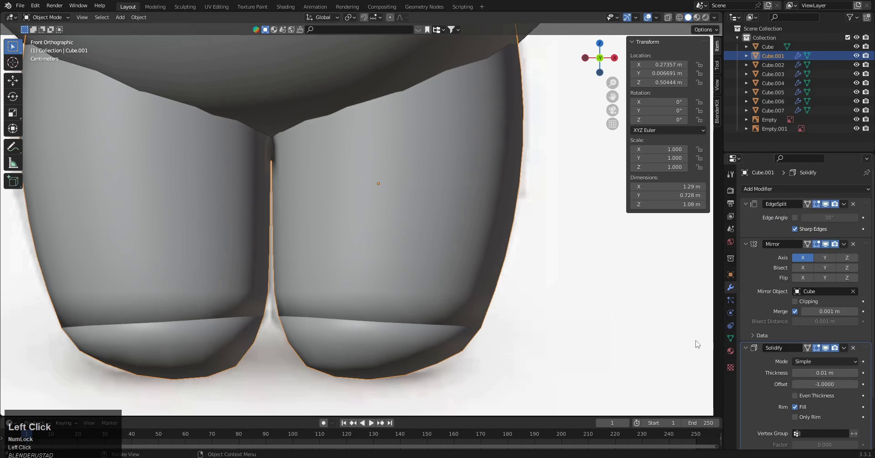
click(795, 418)
Step: Add a Subdivision Surface modifier to the legs after the Solidify modifier
click(786, 188)
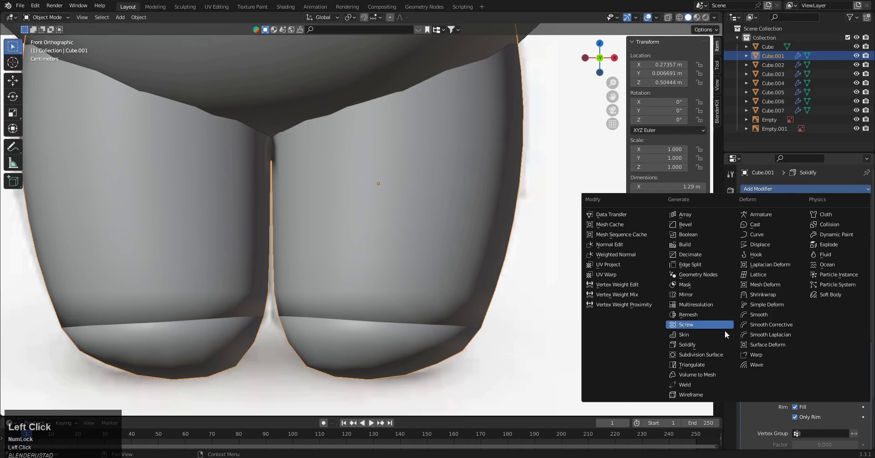
click(714, 355)
scroll(821, 332, down, 3)
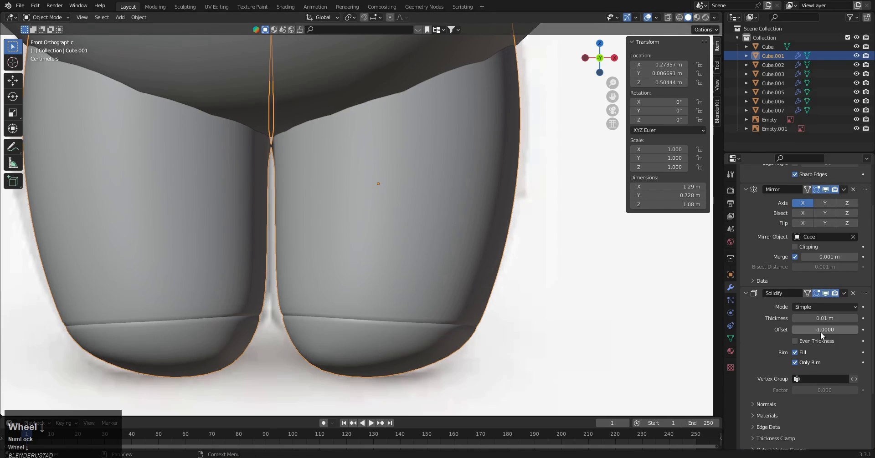
scroll(843, 342, down, 4)
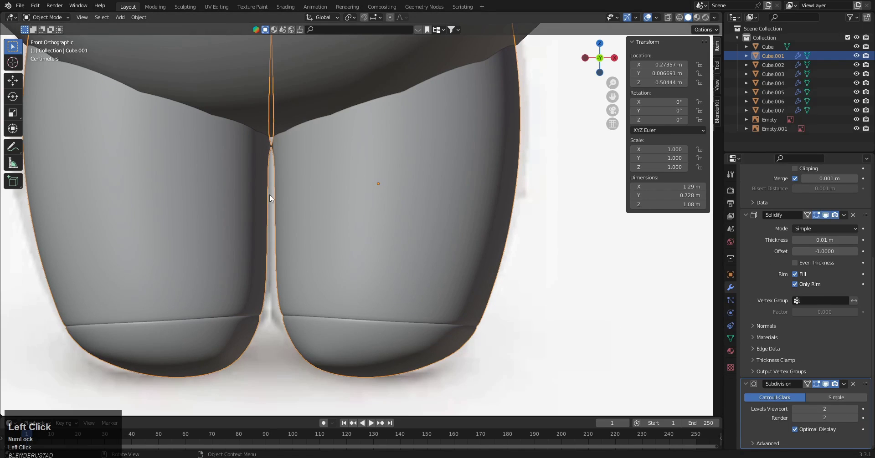
Step: Compare the foot seam with the Solidify modifier's Only Rim option off and on, leaving it enabled
shift+middle_drag(380, 206, 387, 222)
scroll(799, 310, up, 5)
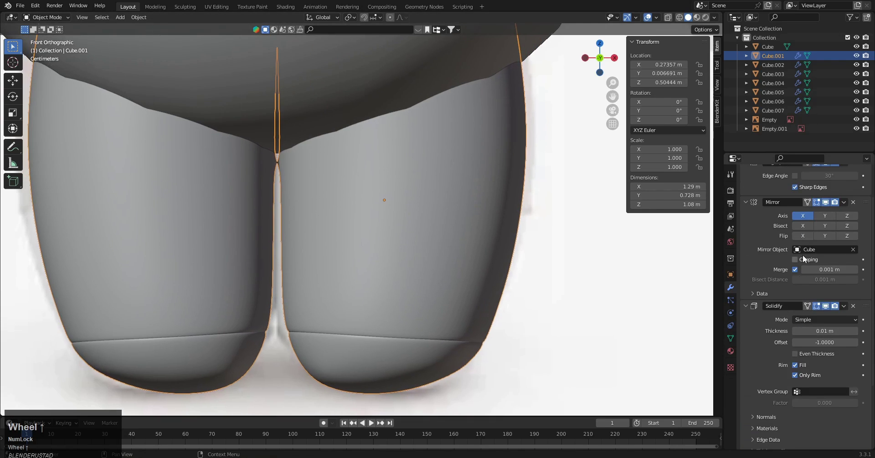
click(806, 375)
click(805, 374)
click(806, 375)
click(806, 376)
scroll(828, 347, up, 1)
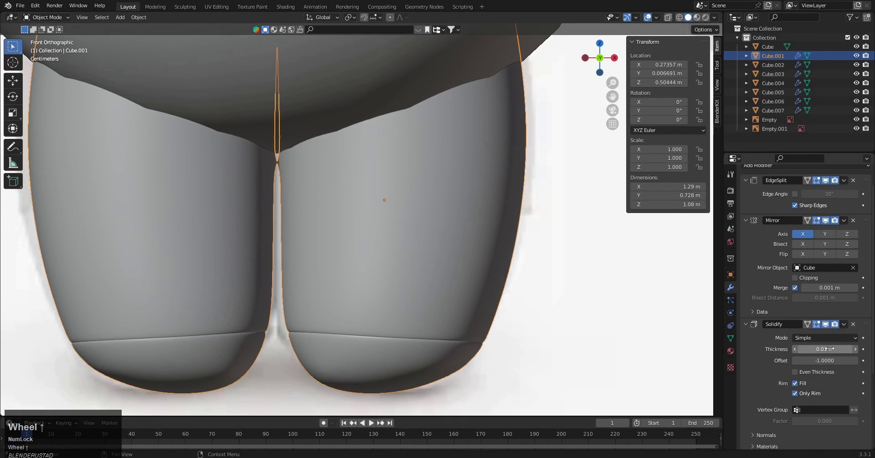
Step: Set the Solidify thickness of the legs to -0.01 m
drag(827, 349, 794, 349)
ctrl+middle_drag(459, 301, 459, 259)
click(796, 351)
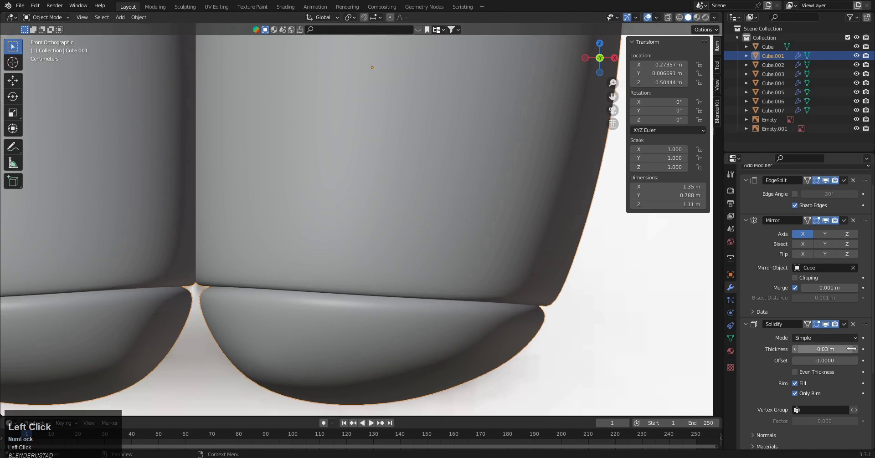
click(855, 349)
click(855, 350)
Step: Compare the legs and foot seams with the front reference in solid and wireframe display
ctrl+middle_drag(365, 324, 376, 272)
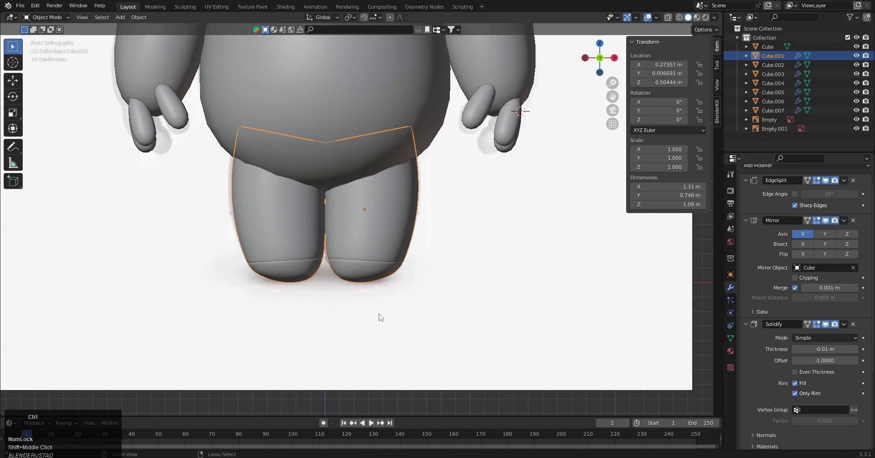
mouse_move(379, 316)
ctrl+middle_down()
mouse_move(385, 219)
mouse_move(396, 269)
ctrl+middle_up()
key(z)
key(z)
mouse_move(413, 314)
shift+middle_down()
mouse_move(426, 286)
mouse_move(424, 314)
shift+middle_up()
middle_drag(424, 314, 434, 269)
key(z)
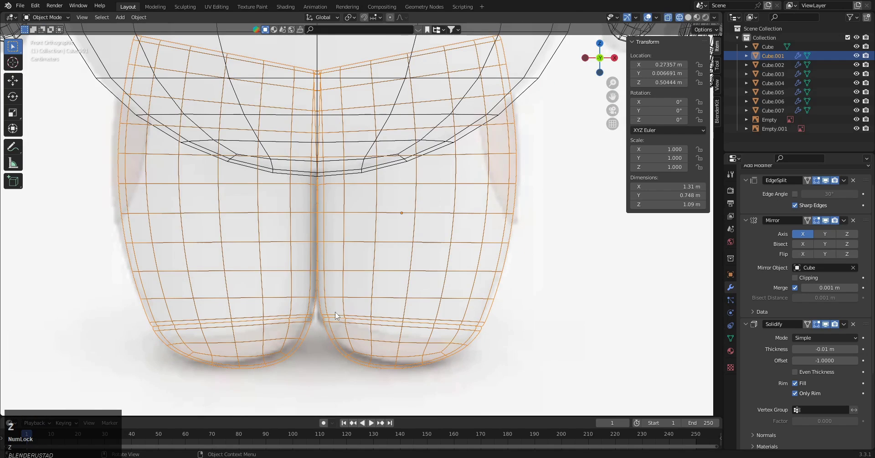
key(z)
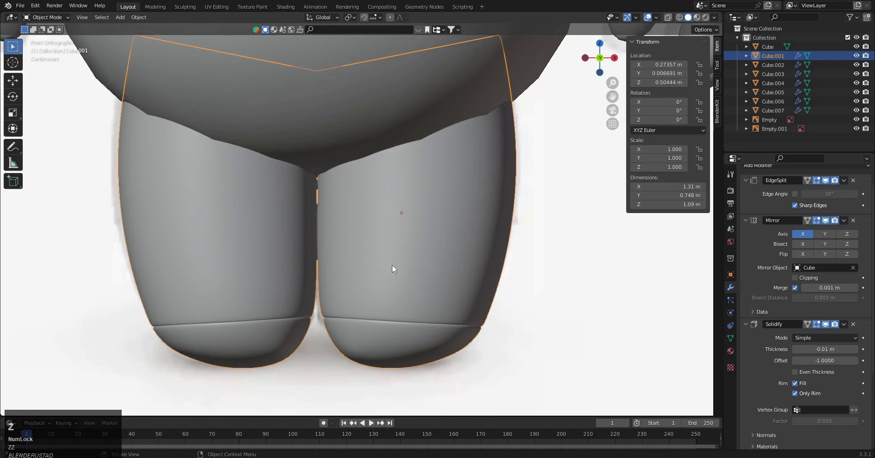
Step: Switch the legs object to Sculpt Mode
click(63, 8)
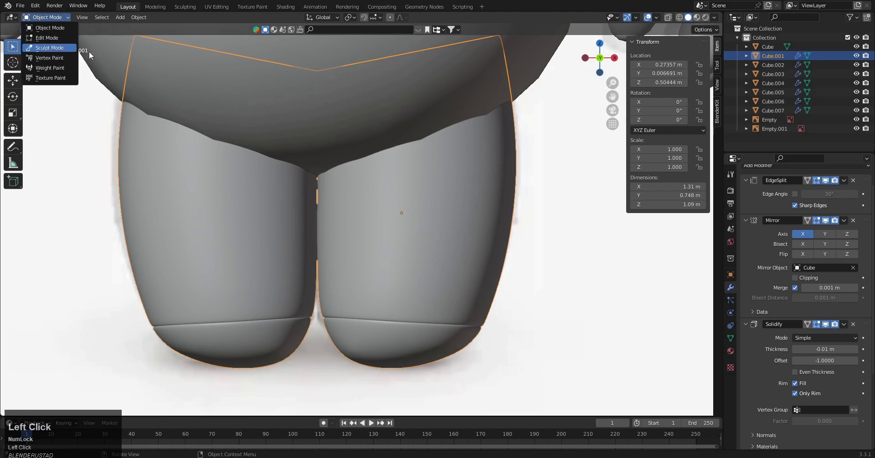
key(Tab)
click(409, 267)
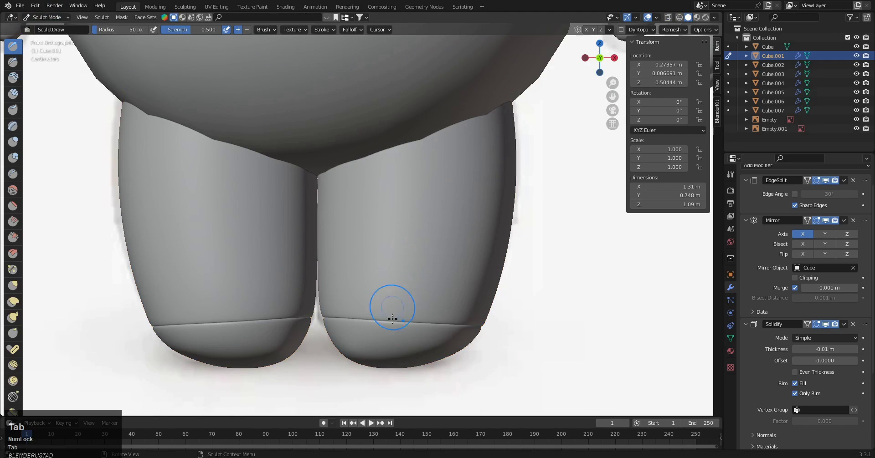
Step: Activate the Grab brush and enlarge its radius to 279 px
shift+middle_drag(391, 322, 386, 304)
key(g)
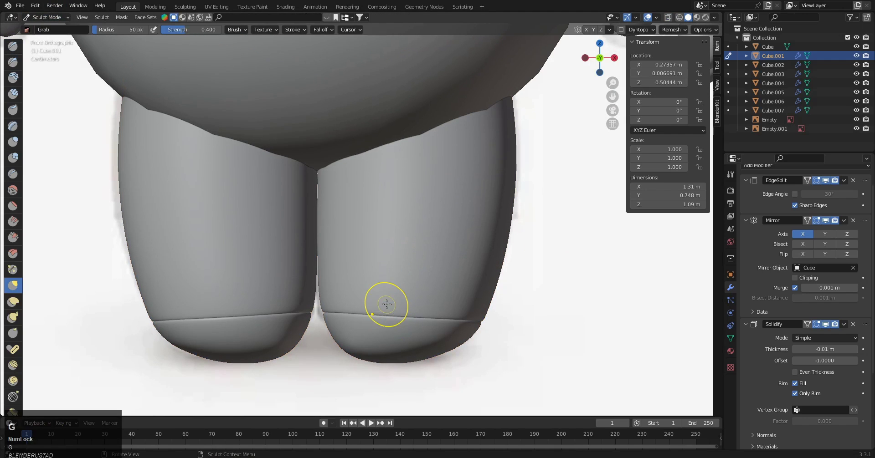
key(bracketright)
key(bracketright)
key(bracketright)
key(bracketright)
key(bracketright)
key(bracketright)
key(bracketright)
key(bracketright)
key(bracketright)
key(bracketright)
key(bracketright)
key(bracketright)
key(bracketright)
key(bracketright)
key(bracketright)
key(bracketright)
key(bracketright)
key(bracketright)
key(bracketright)
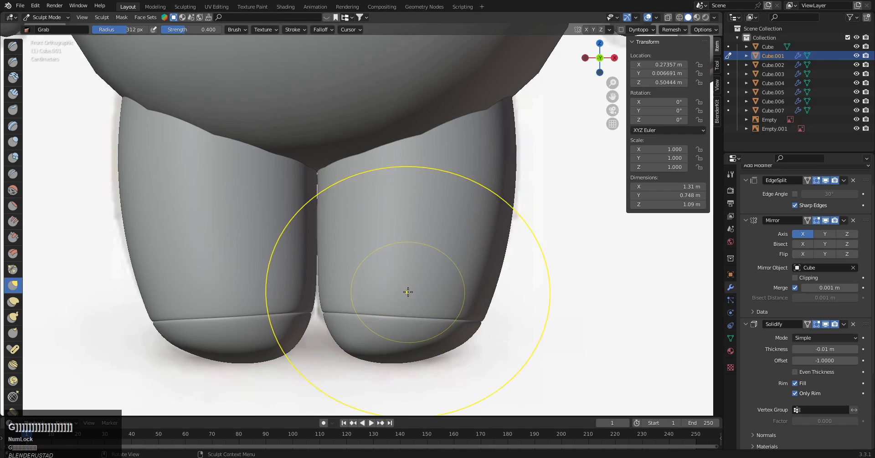
key(bracketleft)
key(bracketleft)
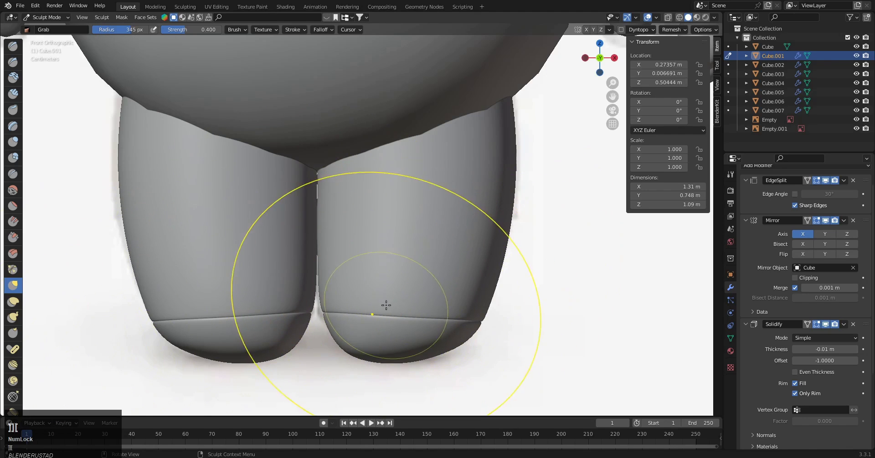
Step: Pull the middle of the foot seam down into a gentle curve with Grab and compare it with the front reference
drag(398, 315, 401, 342)
key(z)
click(333, 342)
key(z)
click(458, 347)
key(z)
click(436, 333)
key(z)
click(483, 331)
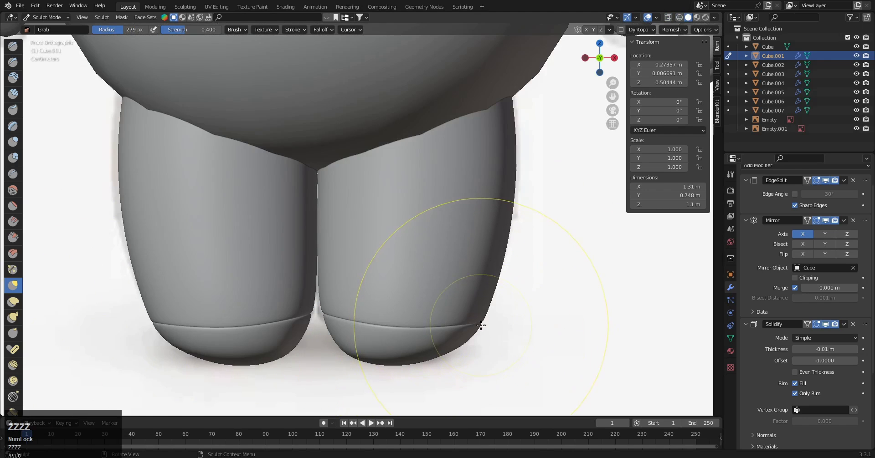
Step: Nudge the outer end of the foot seam inward and slightly down with Grab, checking it against the front reference
drag(481, 326, 465, 335)
key(z)
key(z)
key(z)
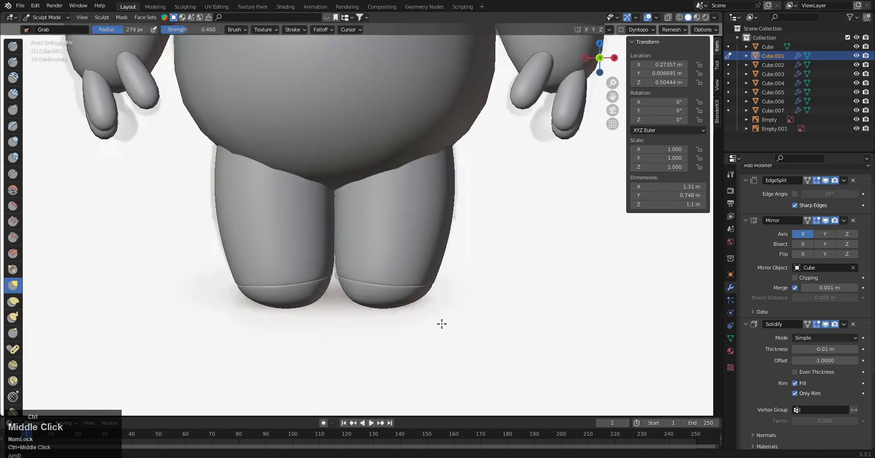
Step: Switch the legs to Edit Mode and compare the leg with the reference in the right side view
mouse_move(442, 324)
middle_down()
mouse_move(412, 289)
mouse_move(349, 259)
mouse_move(403, 279)
middle_up()
key(Tab)
mouse_move(409, 246)
ctrl+middle_down()
mouse_move(392, 212)
mouse_move(348, 274)
ctrl+middle_up()
key(Tab)
key(z)
key(z)
scroll(761, 246, up, 2)
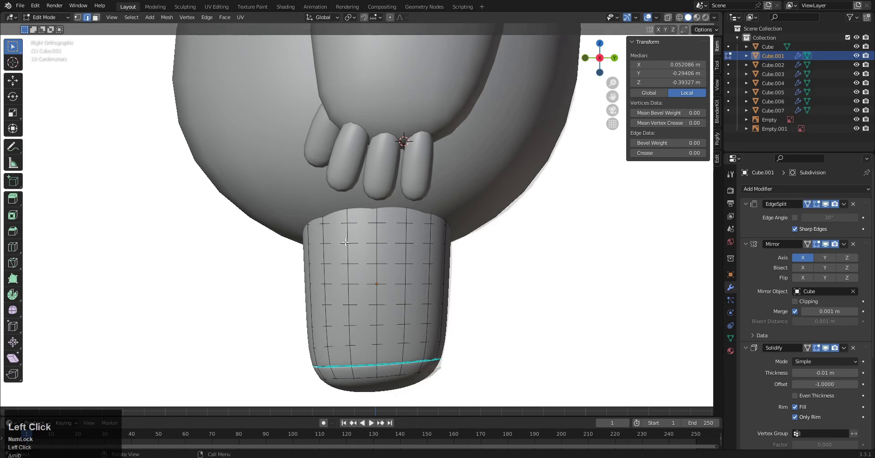
key(z)
middle_click(353, 262)
key(z)
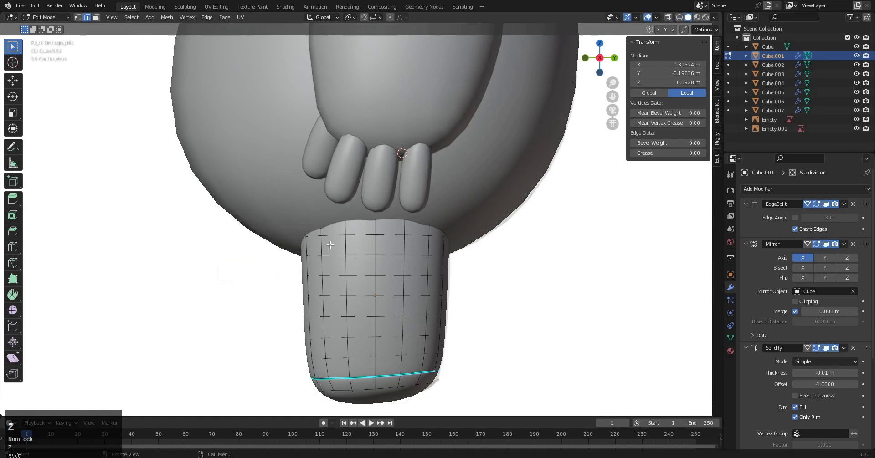
Step: Mark the U-shaped edge path around the upper outer side of the leg as sharp to form a side panel
ctrl+shift+click(323, 299)
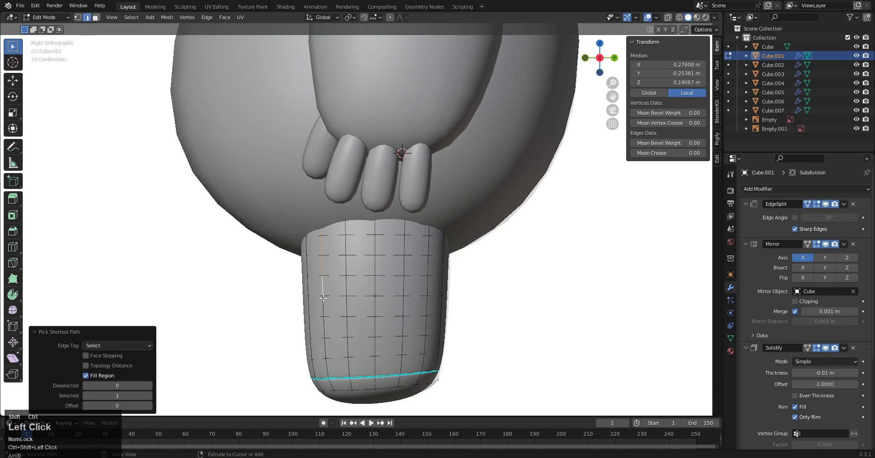
key(z)
key(z)
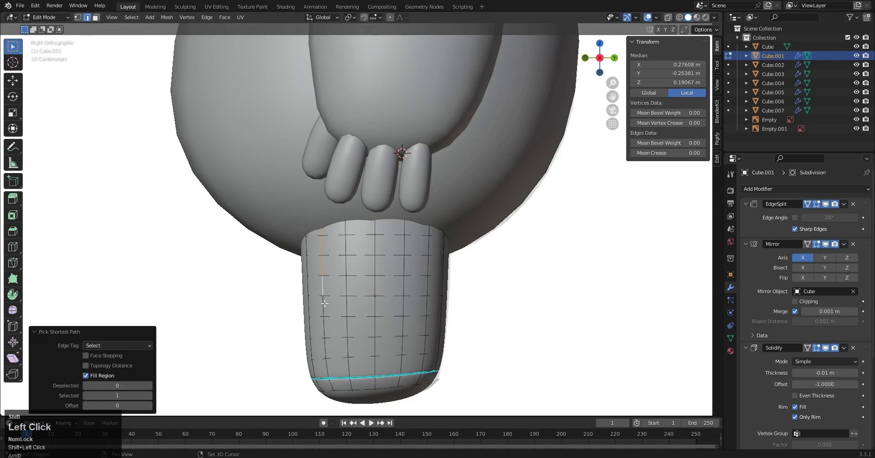
shift+click(330, 308)
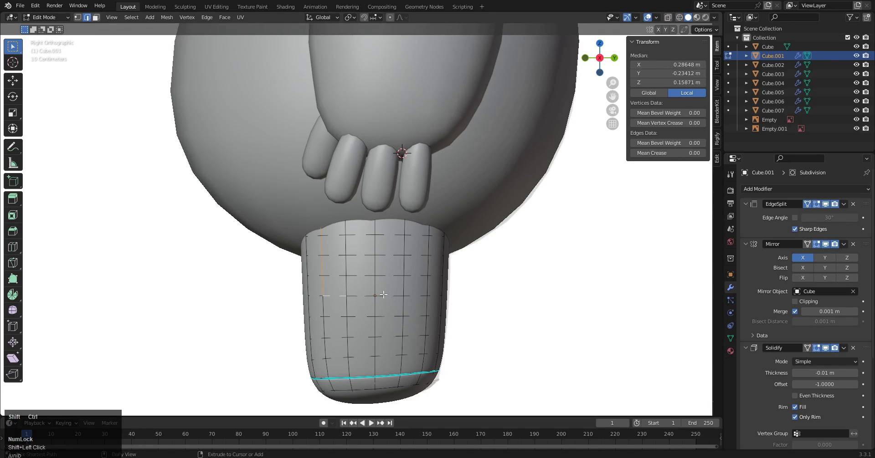
ctrl+shift+click(420, 293)
shift+click(426, 287)
ctrl+shift+click(431, 228)
key(z)
shift+middle_drag(369, 269, 366, 283)
key(z)
key(ctrl+e)
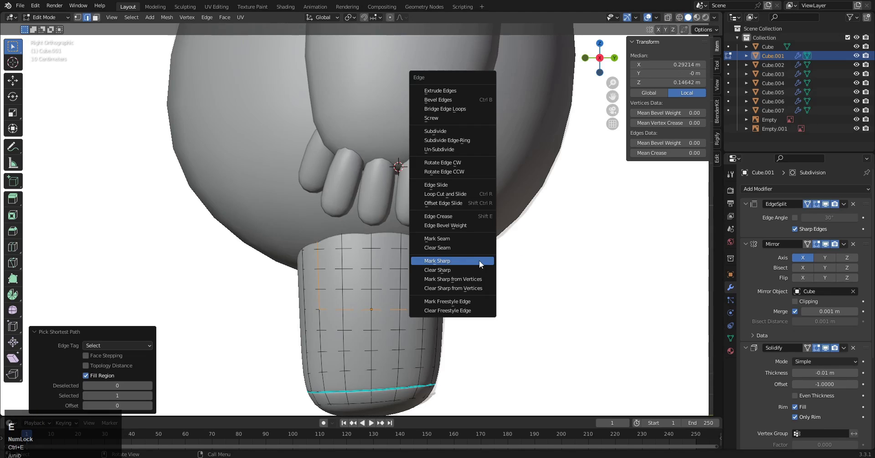
click(479, 261)
click(479, 261)
middle_drag(480, 261, 339, 295)
key(Tab)
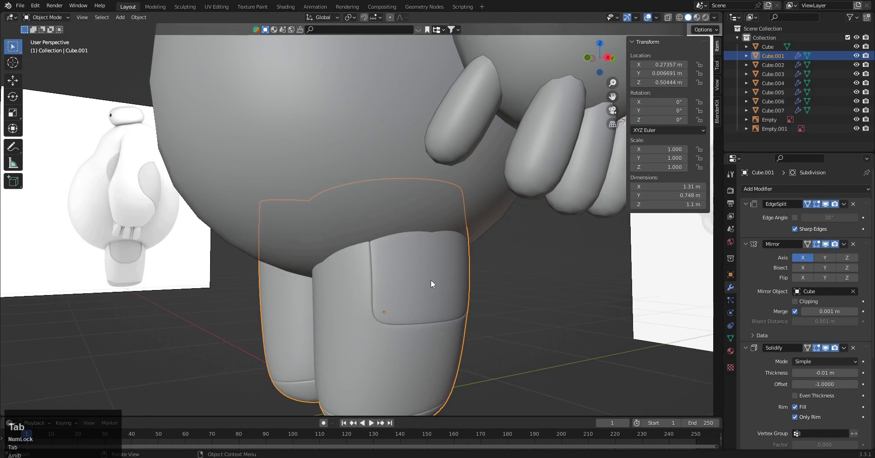
Step: Pull the lower edge of the leg's side panel seam down into a curve with the Grab brush in Sculpt Mode, checking the side reference
key(KP_3)
ctrl+middle_drag(382, 279, 392, 262)
key(z)
middle_click(286, 298)
key(Tab)
key(z)
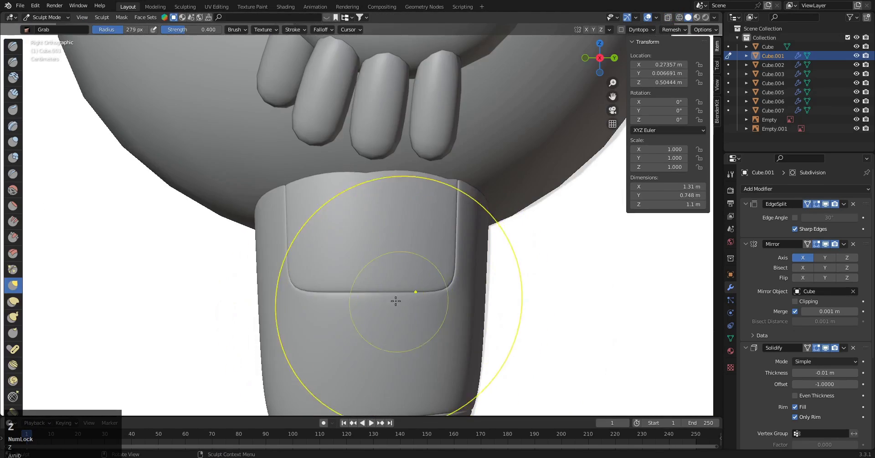
ctrl+middle_drag(374, 302, 359, 270)
drag(359, 269, 363, 338)
key(z)
key(z)
Step: Grab the lower corners of the leg's side panel seam inward and up to round them
shift+middle_drag(313, 283, 387, 274)
scroll(387, 273, up, 3)
drag(324, 289, 349, 261)
middle_drag(305, 299, 417, 269)
scroll(264, 245, up, 1)
mouse_move(492, 250)
middle_down()
mouse_move(274, 246)
mouse_move(274, 292)
middle_up()
mouse_move(274, 292)
ctrl+middle_down()
mouse_move(272, 275)
mouse_move(250, 303)
ctrl+middle_up()
drag(249, 304, 289, 279)
mouse_move(247, 327)
shift+middle_down()
mouse_move(260, 295)
mouse_move(251, 291)
shift+middle_up()
drag(249, 293, 293, 254)
Step: Refine the corner and lower curve of the leg's side panel seam with Grab, and return to Object Mode
mouse_move(293, 254)
middle_down()
mouse_move(385, 302)
mouse_move(385, 279)
mouse_move(388, 299)
mouse_move(377, 276)
mouse_move(362, 285)
middle_up()
scroll(367, 302, up, 5)
scroll(362, 285, down, 3)
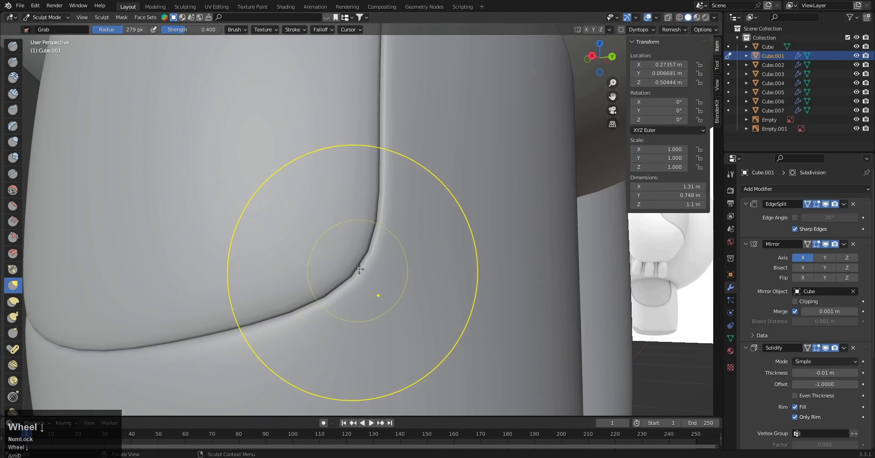
drag(361, 269, 270, 199)
scroll(322, 248, down, 3)
middle_drag(322, 248, 408, 312)
scroll(368, 262, down, 2)
middle_drag(369, 262, 322, 259)
scroll(383, 252, up, 3)
scroll(383, 252, up, 2)
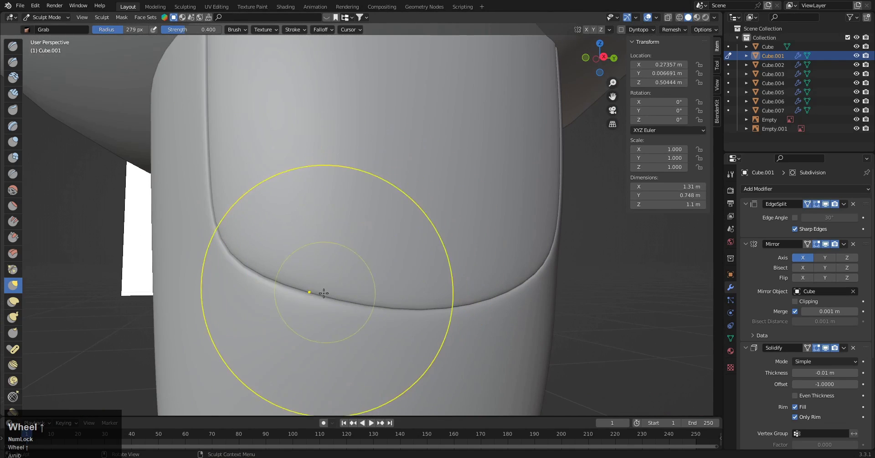
mouse_move(293, 283)
mouse_down()
mouse_move(313, 367)
mouse_move(411, 313)
mouse_up()
middle_drag(412, 312, 406, 279)
drag(387, 271, 394, 293)
scroll(373, 305, down, 5)
middle_drag(373, 304, 430, 310)
scroll(385, 269, down, 3)
middle_drag(386, 269, 363, 361)
key(Tab)
Step: Compare the head, body and arms with the front reference in wireframe and solid display
click(270, 292)
middle_drag(378, 237, 343, 310)
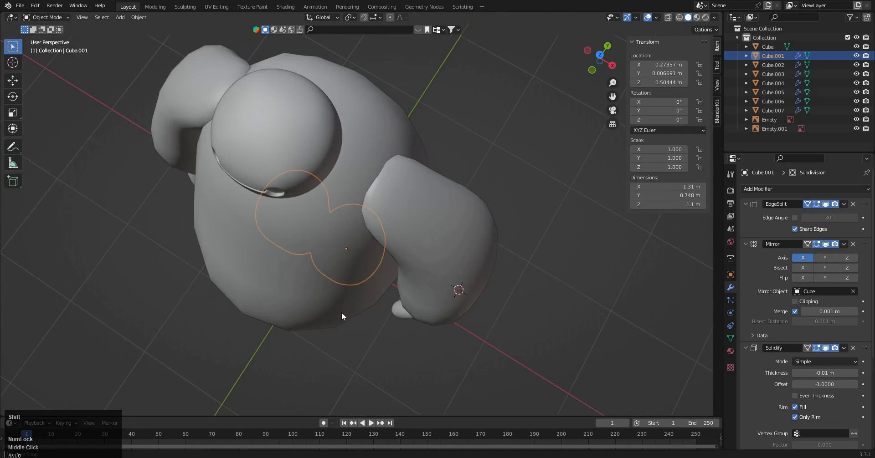
key(KP_1)
shift+middle_drag(409, 222, 371, 335)
key(shift+z)
middle_drag(377, 283, 360, 294)
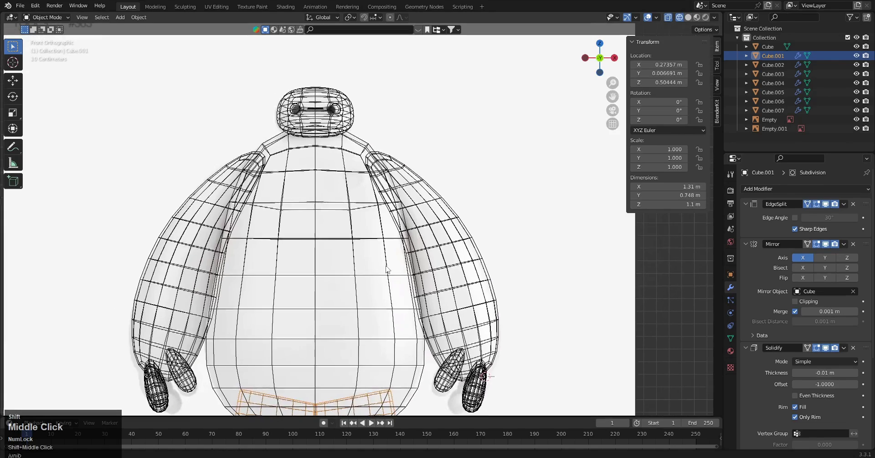
key(shift+z)
Step: Isolate the body in local view and enter Edit Mode in the right side view
click(357, 297)
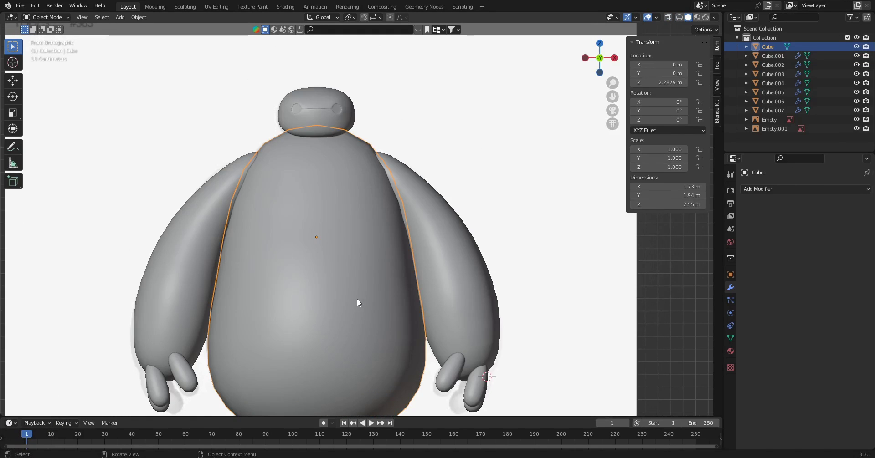
key(KP_Divide)
middle_drag(347, 301, 364, 263)
key(KP_1)
shift+middle_drag(413, 201, 402, 247)
key(Tab)
click(515, 252)
middle_drag(456, 255, 390, 277)
key(KP_3)
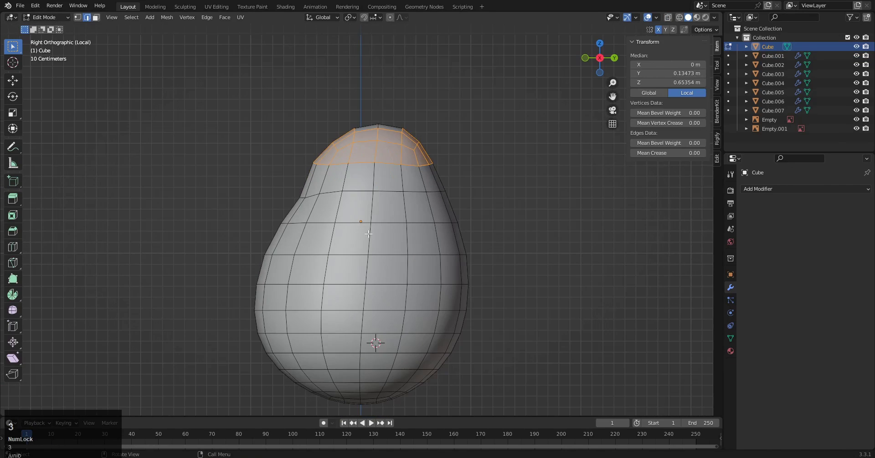
Step: Mark a closed four-sided edge outline on the upper side of the body as sharp
click(339, 219)
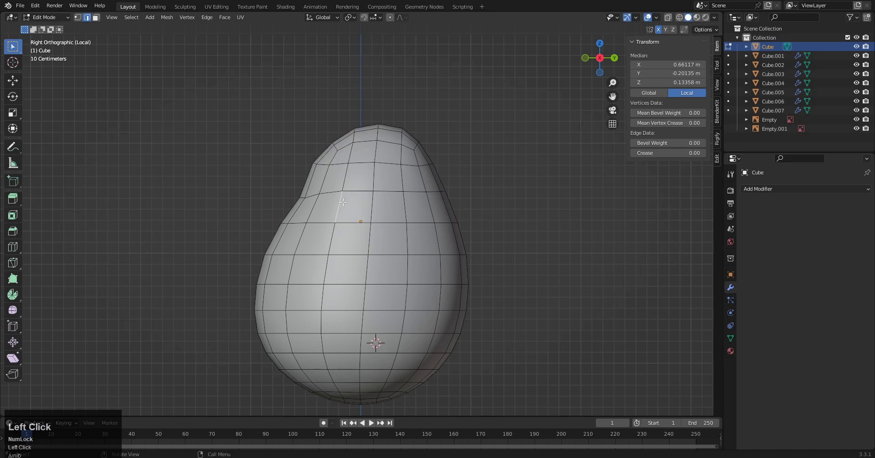
ctrl+shift+click(321, 273)
ctrl+shift+click(424, 284)
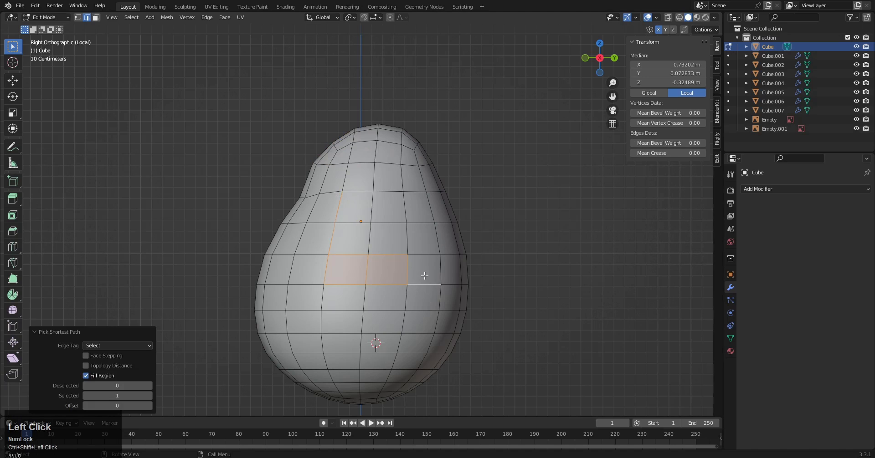
key(ctrl+z)
ctrl+shift+click(439, 285)
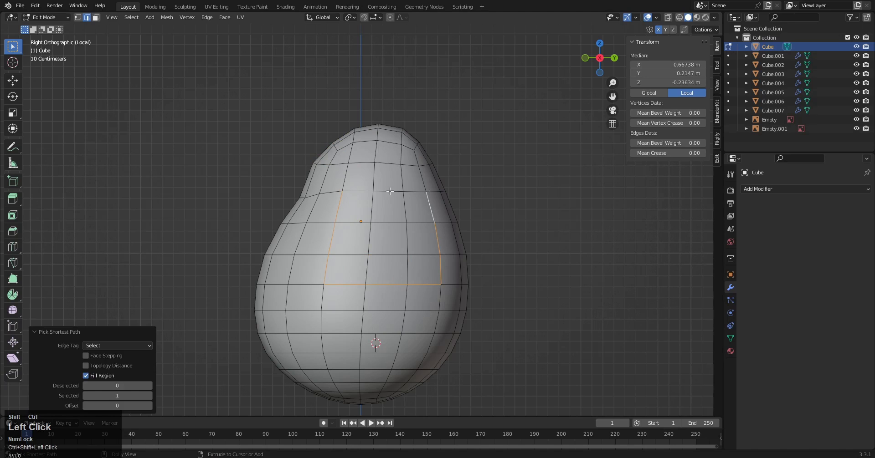
middle_drag(401, 253, 405, 256)
key(ctrl+e)
click(406, 256)
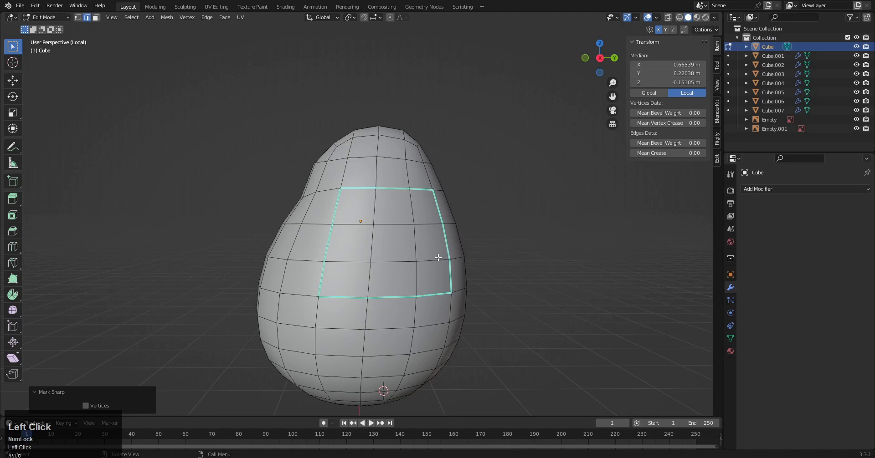
Step: Return the body to Object Mode, look at it beside the arm, and isolate it again in local view
key(Tab)
key(KP_Divide)
middle_drag(340, 250, 402, 277)
click(401, 276)
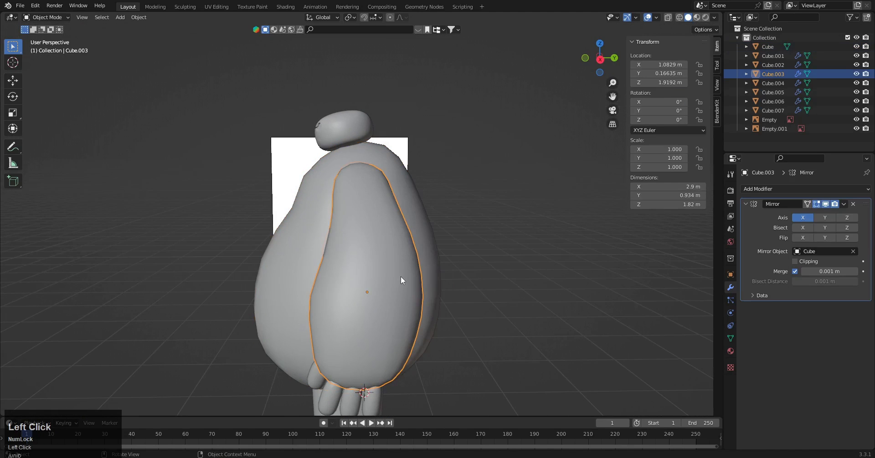
click(314, 269)
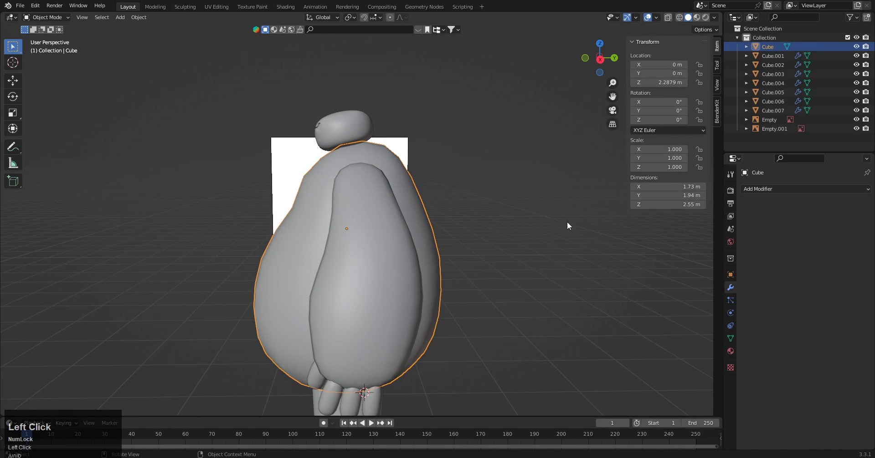
click(808, 189)
key(KP_Divide)
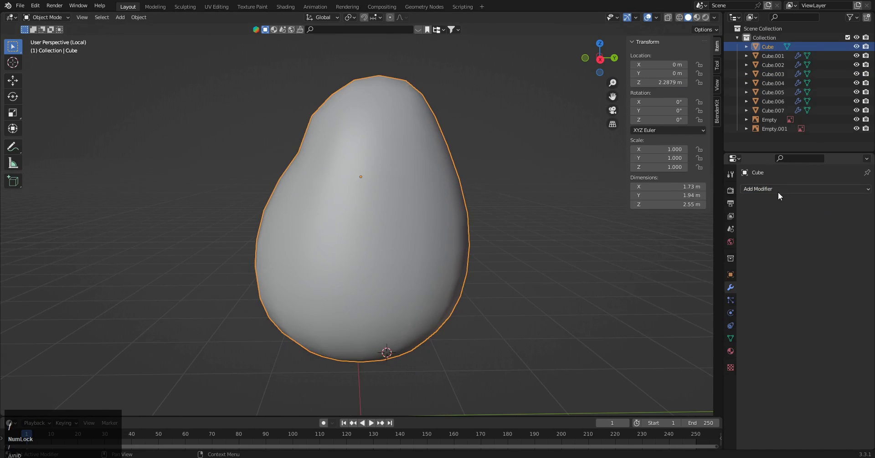
Step: Add an Edge Split modifier with Edge Angle off and a Subdivision Surface modifier with viewport level 2 to the body
click(778, 189)
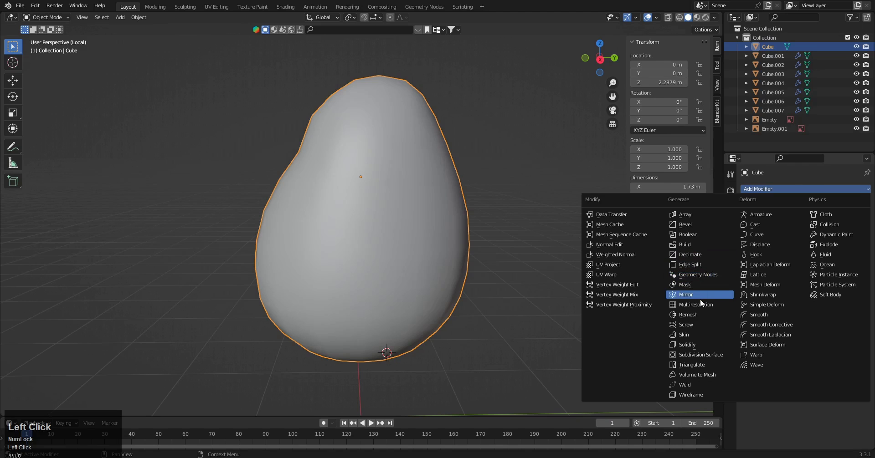
click(705, 266)
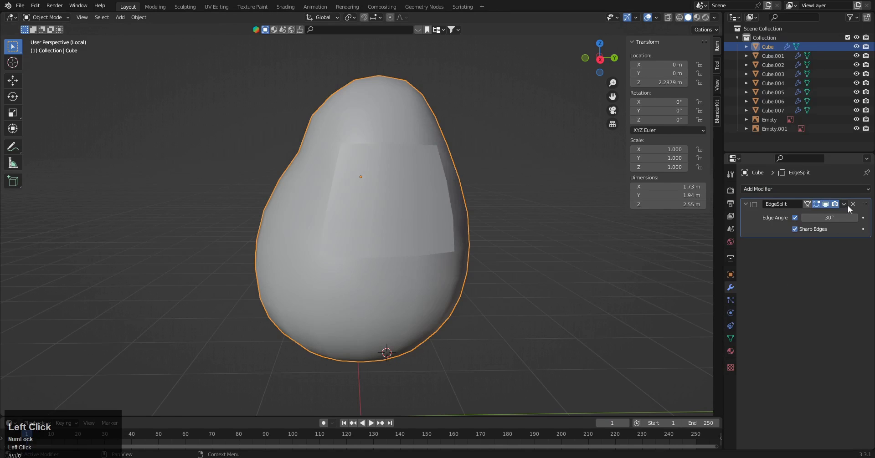
click(796, 190)
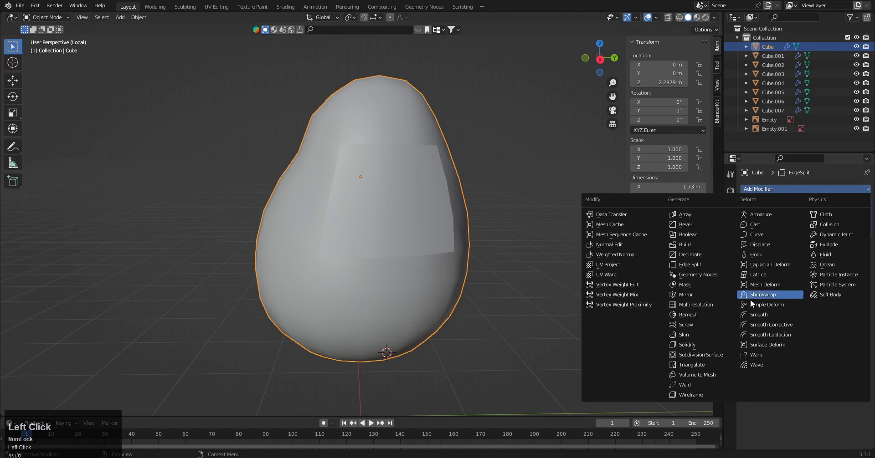
click(702, 355)
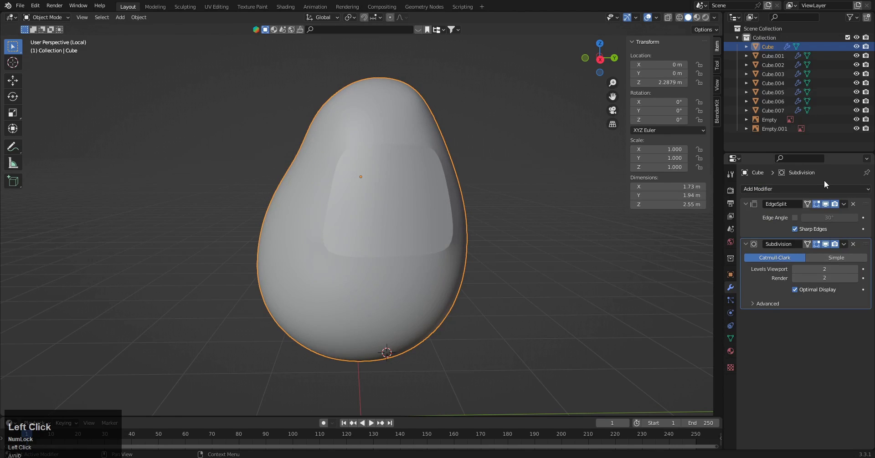
Step: Add a Solidify modifier to the body between Edge Split and Subdivision, with Only Rim enabled, and inspect the panel seam
click(789, 188)
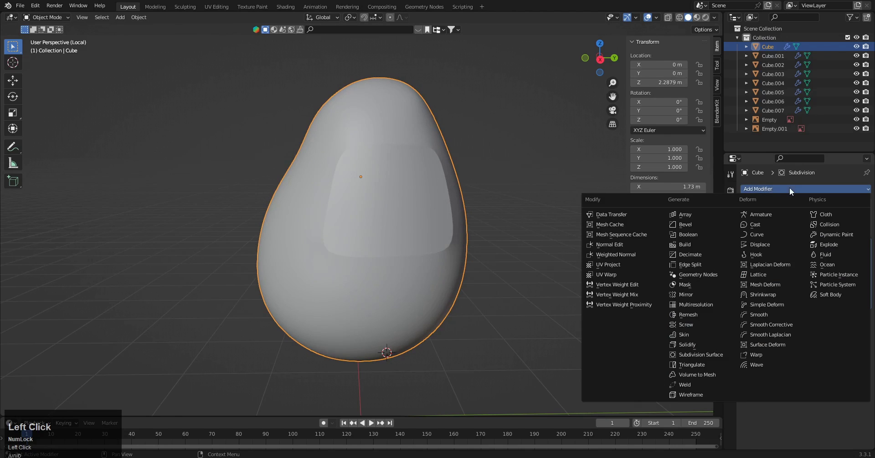
click(702, 347)
drag(869, 319, 866, 246)
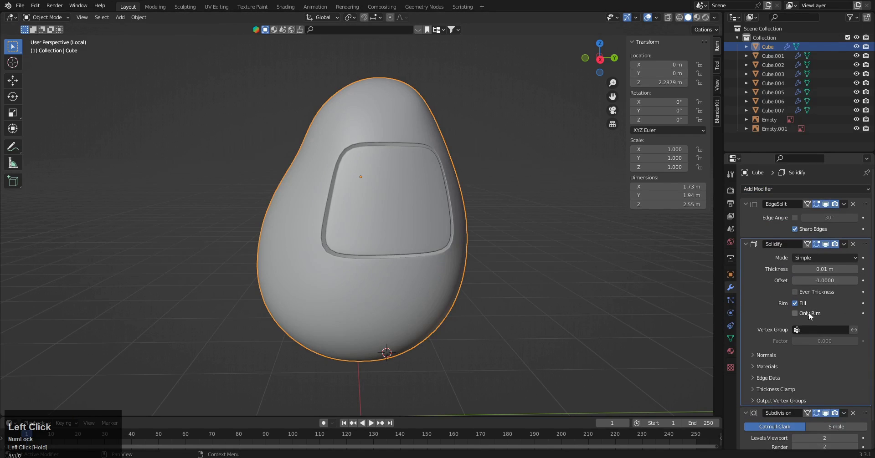
click(795, 313)
middle_drag(407, 223, 449, 238)
key(KP_2)
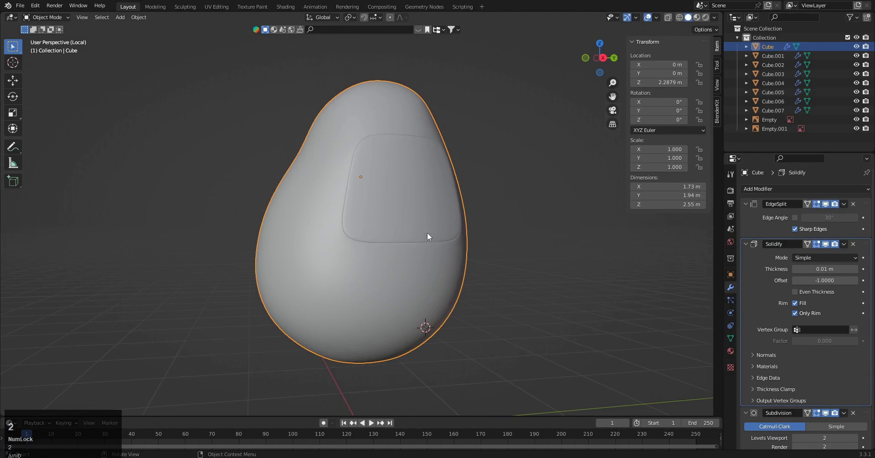
scroll(418, 228, up, 2)
Step: Pull the lower edge of the body's side panel seam down into a curve with the Grab brush in Sculpt Mode
key(KP_3)
key(Tab)
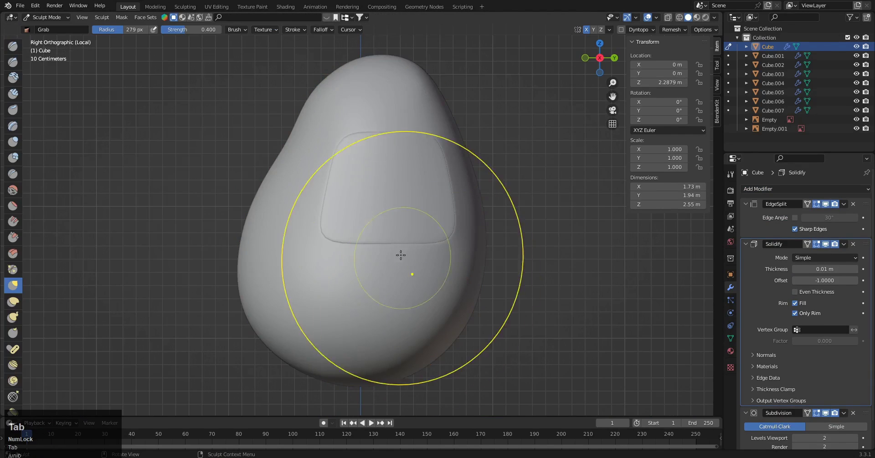
mouse_move(410, 246)
ctrl+middle_down()
mouse_move(381, 247)
mouse_move(390, 260)
ctrl+middle_up()
mouse_move(395, 254)
mouse_down()
mouse_move(363, 269)
mouse_move(364, 308)
mouse_up()
key(ctrl+z)
scroll(358, 248, up, 2)
drag(363, 345, 363, 345)
shift+middle_drag(371, 166, 368, 281)
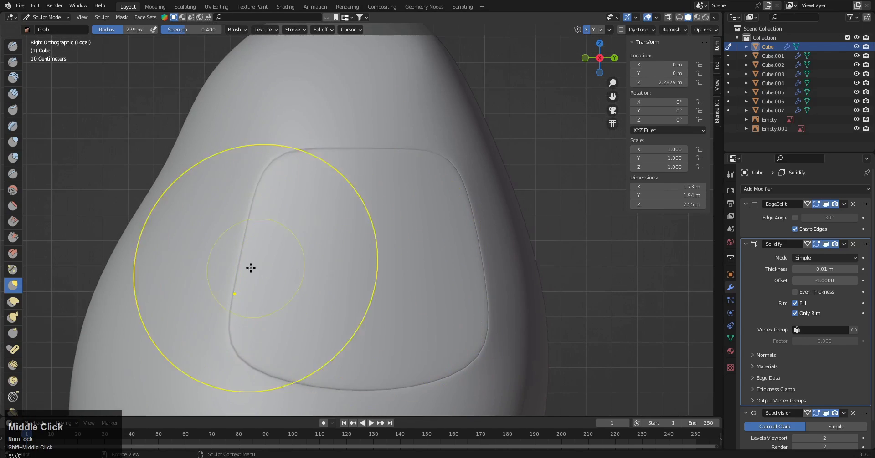
Step: Round the sides and upper edge of the body's side panel seam by pulling them outward with the Grab brush
mouse_move(248, 265)
shift+middle_down()
mouse_move(344, 237)
mouse_move(360, 219)
shift+middle_up()
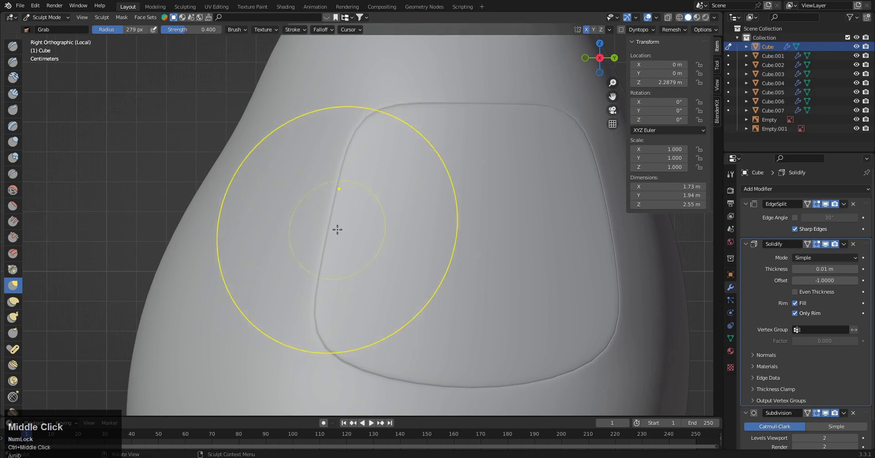
scroll(338, 230, up, 1)
drag(334, 221, 291, 213)
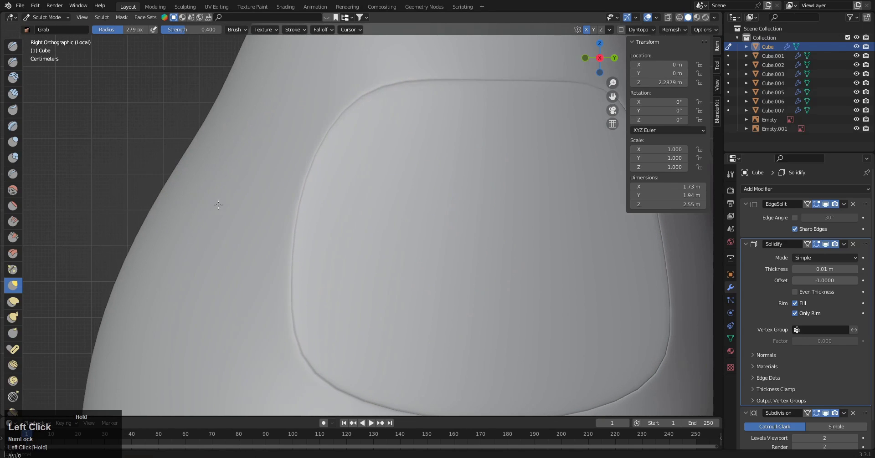
drag(218, 204, 218, 204)
shift+middle_drag(518, 228, 228, 226)
mouse_move(347, 221)
mouse_down()
mouse_move(398, 221)
mouse_move(356, 182)
mouse_up()
mouse_move(356, 181)
shift+middle_down()
mouse_move(269, 203)
mouse_move(289, 216)
shift+middle_up()
drag(289, 217, 290, 182)
drag(303, 133, 304, 134)
Step: Refine the body panel seam with the Grab brush from the front view and return the body to Object Mode
mouse_move(294, 165)
ctrl+middle_down()
mouse_move(294, 267)
mouse_move(376, 262)
mouse_move(335, 262)
mouse_move(413, 275)
mouse_move(396, 271)
mouse_move(385, 287)
mouse_move(385, 238)
mouse_move(361, 250)
mouse_move(363, 221)
ctrl+middle_up()
scroll(397, 269, up, 2)
key(KP_1)
scroll(435, 266, up, 4)
drag(357, 210, 341, 212)
mouse_move(354, 190)
ctrl+middle_down()
mouse_move(383, 251)
mouse_move(289, 254)
mouse_move(390, 269)
mouse_move(432, 256)
ctrl+middle_up()
scroll(390, 269, up, 2)
key(ctrl+Tab)
click(337, 272)
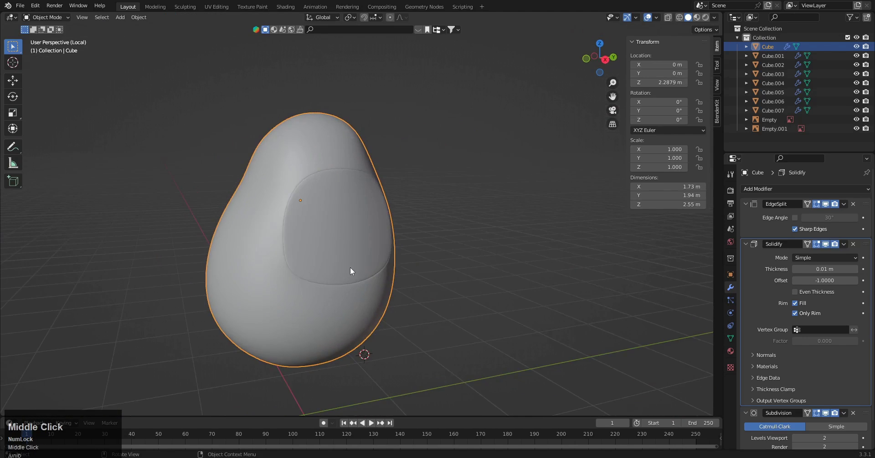
Step: Exit local view and compare the body with the reference images in wireframe and solid shading
key(KP_Divide)
key(KP_1)
mouse_move(408, 278)
shift+middle_down()
mouse_move(398, 297)
mouse_move(282, 322)
mouse_move(302, 316)
shift+middle_up()
key(z)
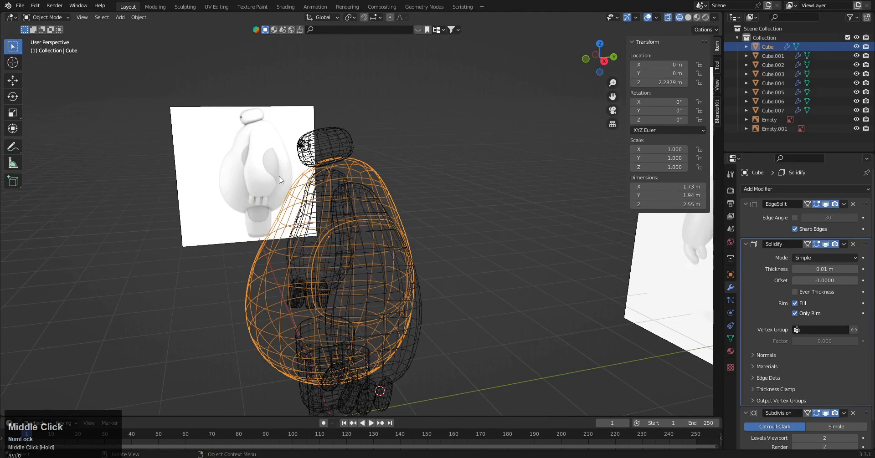
key(alt+z)
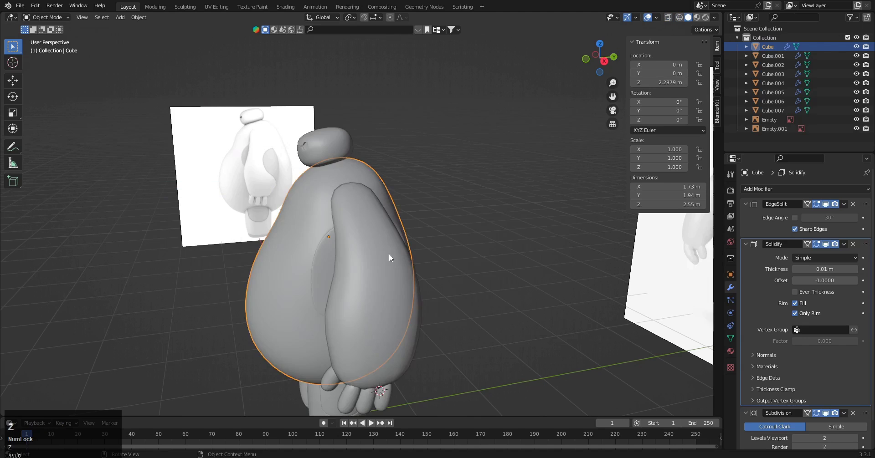
middle_drag(397, 266, 387, 321)
Step: Open the arm in Edit Mode and view it from the side over the reference image
click(396, 319)
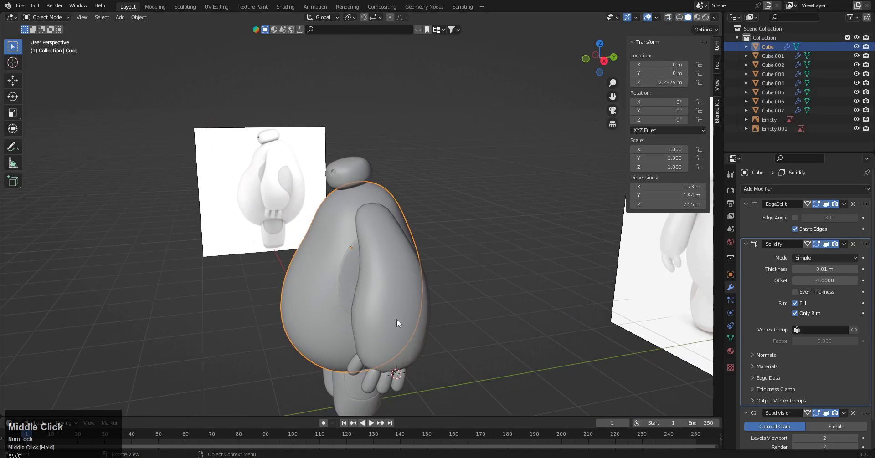
scroll(407, 299, down, 2)
key(Tab)
middle_drag(512, 302, 383, 303)
scroll(383, 302, up, 3)
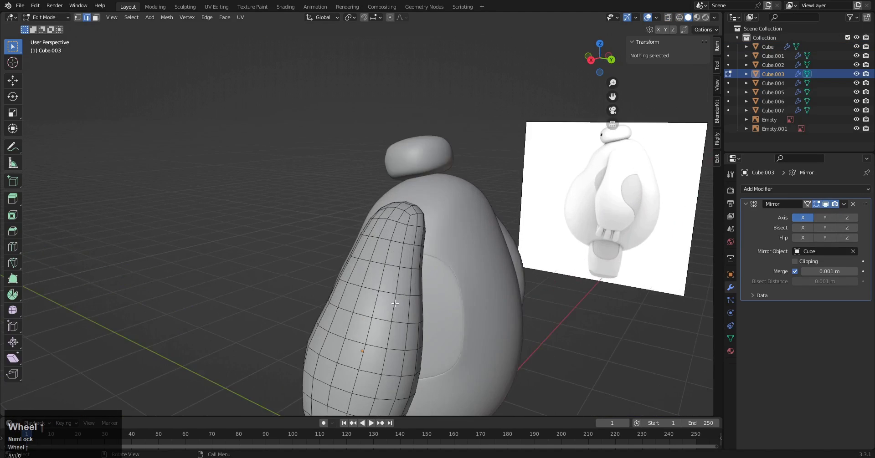
key(KP_1)
key(KP_3)
key(alt+z)
scroll(378, 264, up, 4)
key(alt+z)
Step: Select the edge path along the upper border and down the inner side of the arm's panel outline
click(378, 263)
key(shift+z)
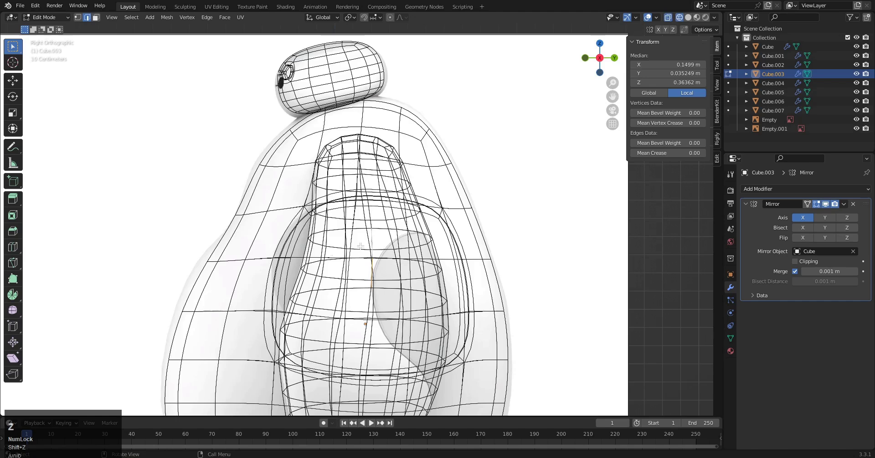
key(shift+z)
middle_drag(409, 232, 339, 240)
ctrl+shift+click(370, 256)
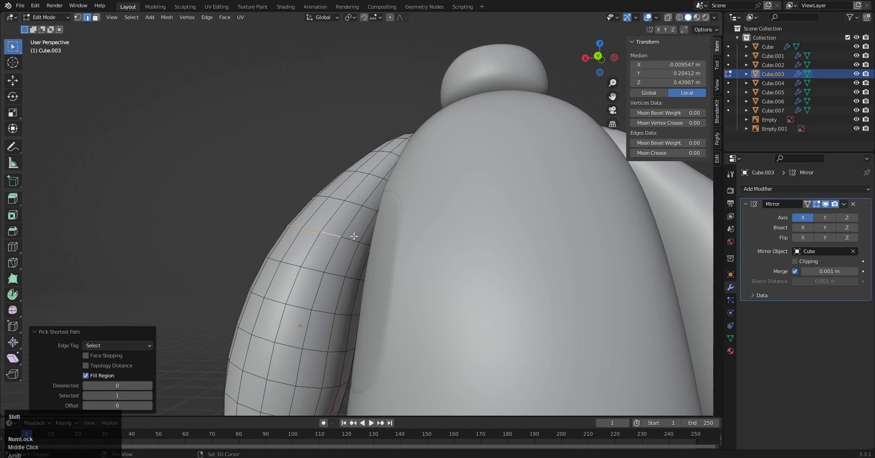
shift+click(351, 240)
ctrl+shift+click(330, 343)
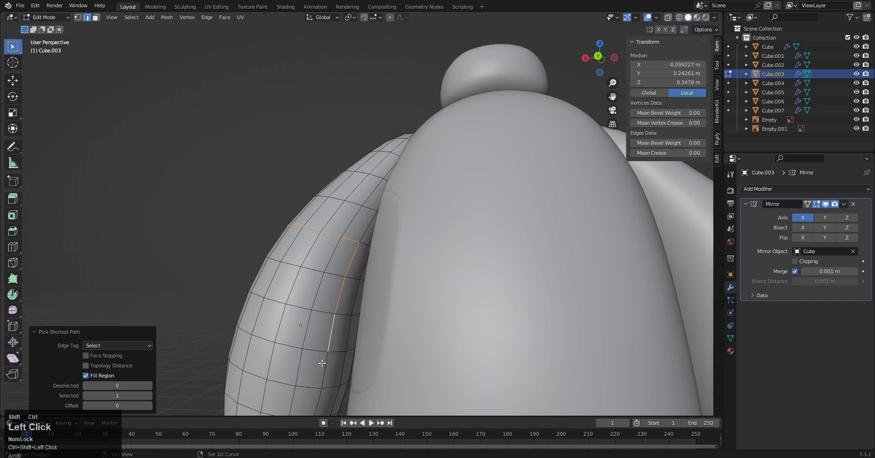
Step: Extend the edge selection down the outer side of the arm to follow the panel in the side reference
mouse_move(319, 362)
middle_down()
mouse_move(424, 348)
mouse_move(317, 357)
mouse_move(375, 366)
middle_up()
key(shift+z)
key(KP_3)
shift+middle_drag(427, 383, 429, 298)
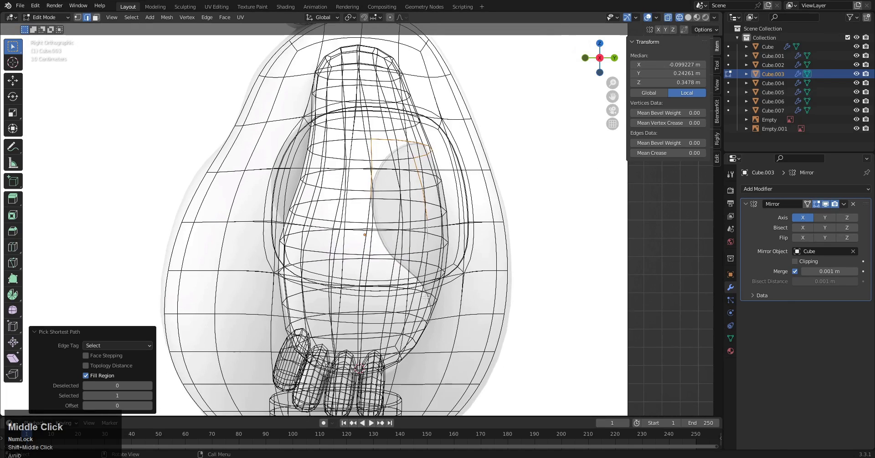
key(z)
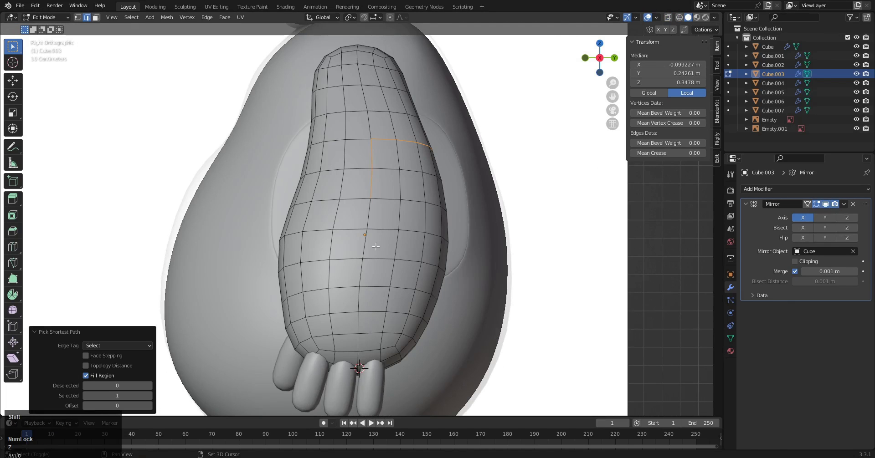
shift+click(368, 221)
shift+click(366, 247)
Step: Close the arm panel outline along its lower border and mark the selected edges as sharp
middle_drag(415, 261, 289, 254)
ctrl+click(339, 276)
key(ctrl+z)
ctrl+click(351, 282)
shift+click(316, 247)
key(ctrl+e)
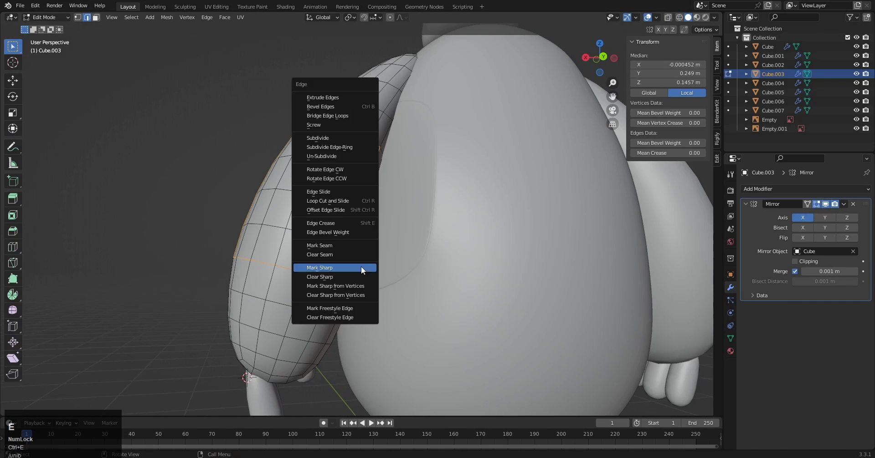
click(361, 267)
key(KP_3)
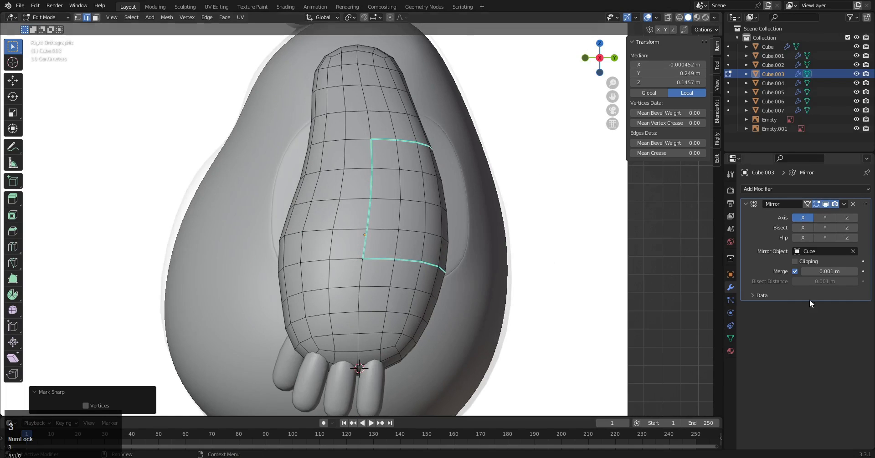
Step: Add Edge Split with Edge Angle off and Subdivision Surface with viewport level 2 to the arm, both above Mirror
click(789, 185)
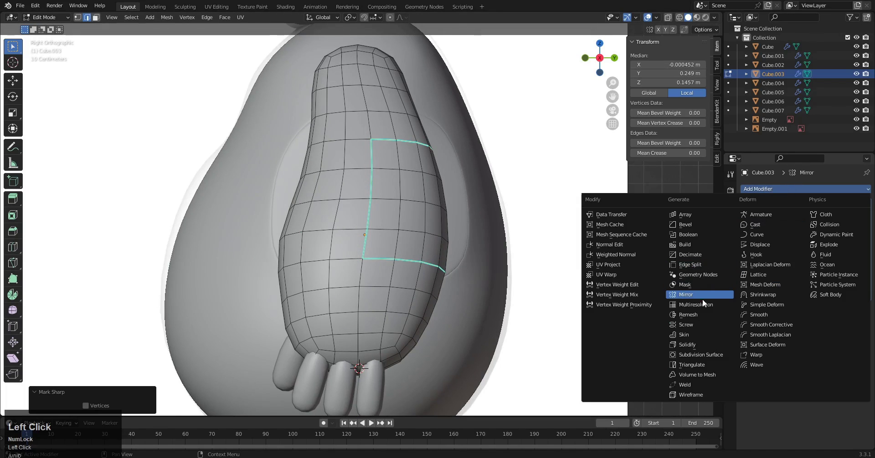
click(690, 265)
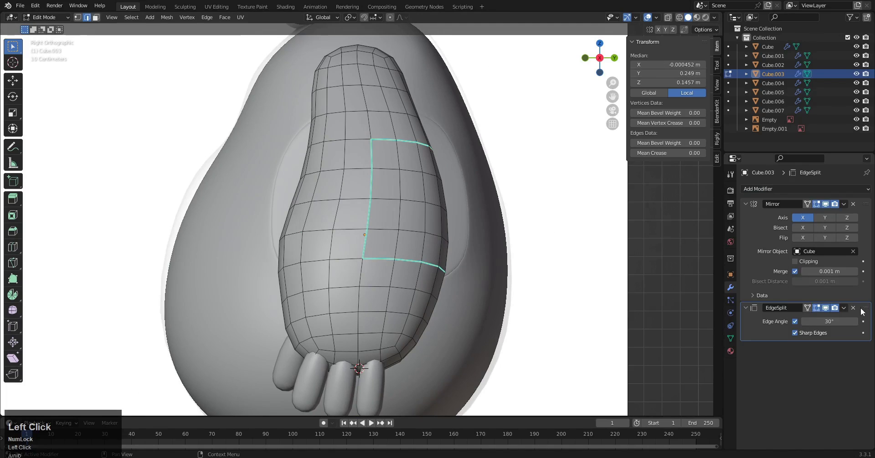
drag(862, 311, 803, 249)
click(775, 189)
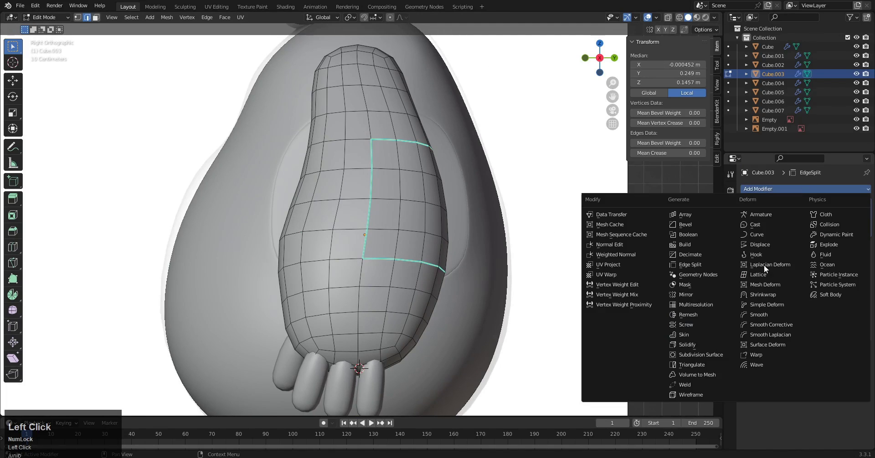
click(701, 355)
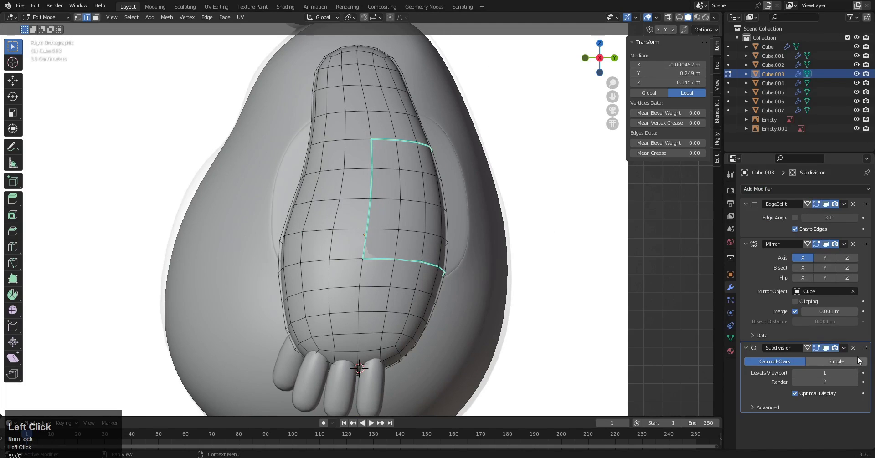
drag(865, 348, 864, 246)
Step: Add a Solidify modifier with Only Rim between the arm's Edge Split and Subdivision, and return to Object Mode
click(803, 188)
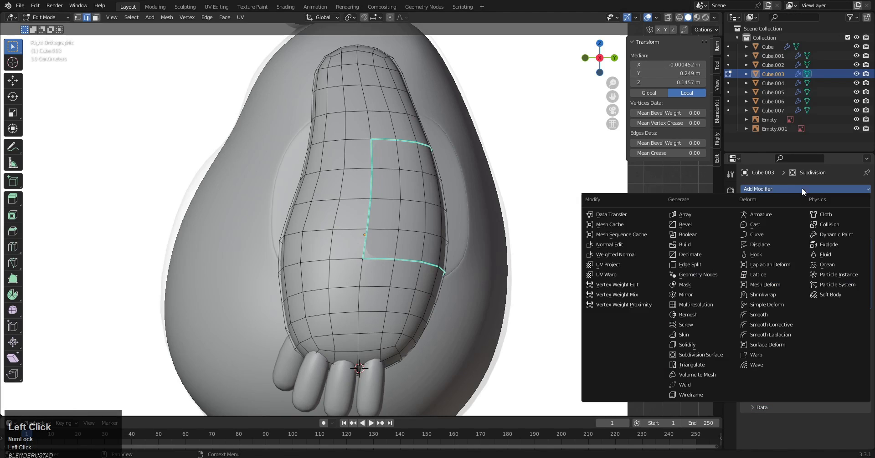
click(690, 345)
drag(864, 420, 864, 244)
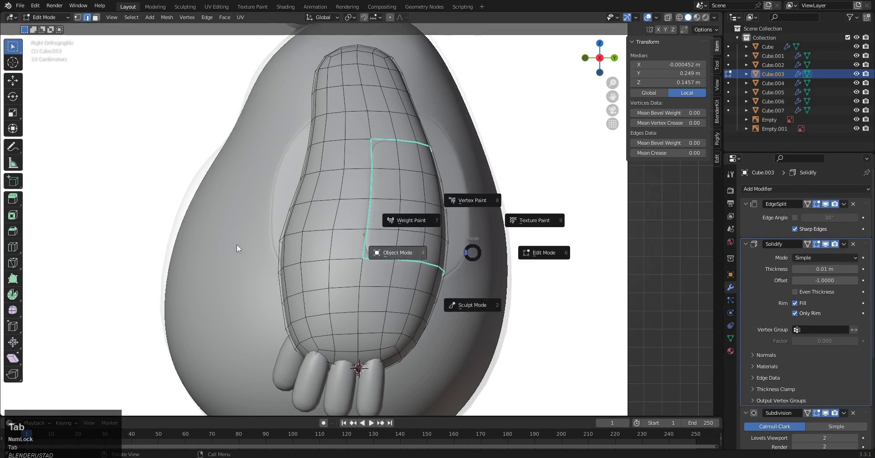
key(Tab)
middle_drag(457, 242, 567, 305)
Step: Round the upper outer corner of the arm panel seam with the Grab brush in Sculpt Mode
key(Tab)
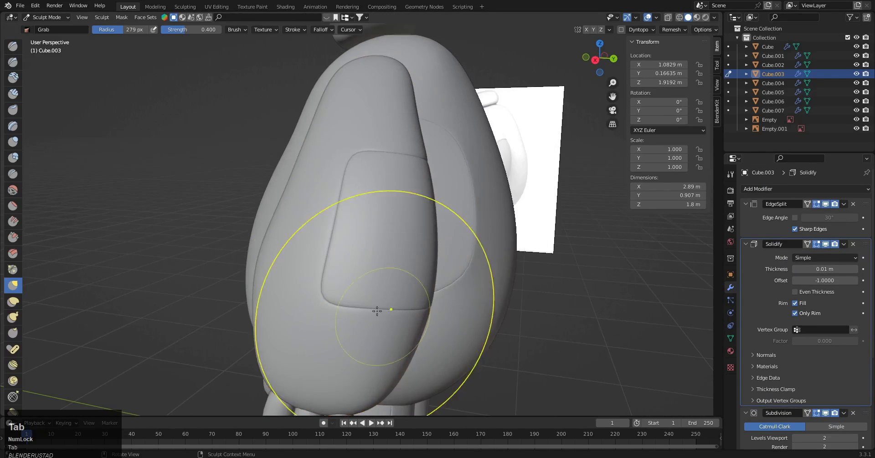
scroll(389, 315, up, 2)
mouse_move(389, 315)
middle_down()
mouse_move(408, 303)
mouse_move(391, 273)
mouse_move(376, 291)
mouse_move(355, 246)
middle_up()
scroll(381, 269, up, 2)
scroll(355, 246, up, 1)
key(KP_3)
drag(348, 226, 415, 268)
drag(476, 300, 474, 298)
scroll(406, 256, up, 3)
drag(381, 241, 382, 242)
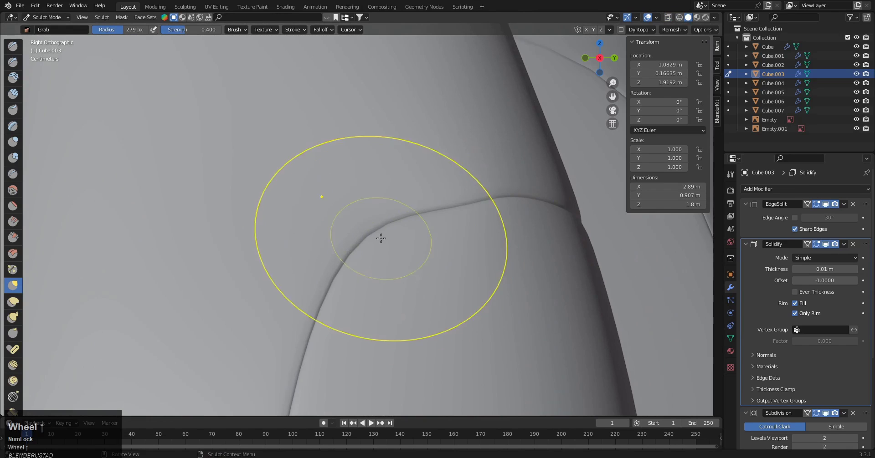
Step: Pull the upper edge of the arm panel seam into a smooth arch with the Grab brush
drag(447, 324, 448, 322)
shift+middle_drag(481, 222, 392, 233)
scroll(374, 228, up, 5)
drag(375, 231, 361, 207)
drag(329, 104, 330, 103)
key(ctrl+z)
drag(411, 226, 361, 98)
scroll(351, 174, down, 3)
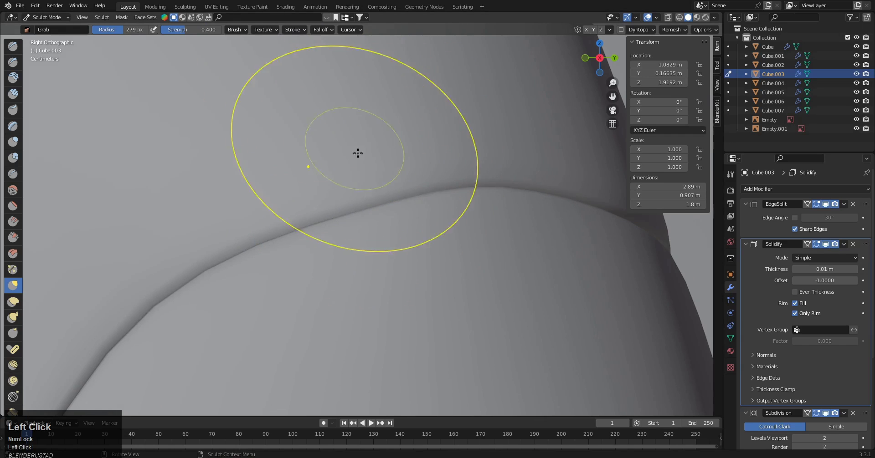
scroll(377, 234, down, 2)
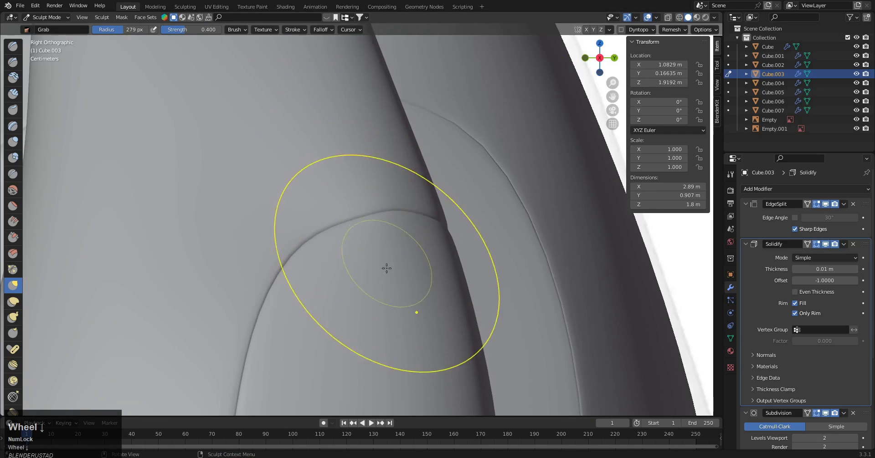
Step: Smooth the lower edge of the arm panel seam into an even curve around the back of the arm
shift+middle_drag(386, 272, 355, 177)
key(shift+z)
shift+middle_drag(291, 218, 278, 177)
key(shift+z)
mouse_move(379, 238)
ctrl+middle_down()
mouse_move(332, 293)
mouse_move(390, 225)
mouse_move(307, 274)
mouse_move(398, 254)
mouse_move(345, 235)
mouse_move(335, 291)
mouse_move(340, 269)
ctrl+middle_up()
scroll(340, 268, up, 4)
click(331, 234)
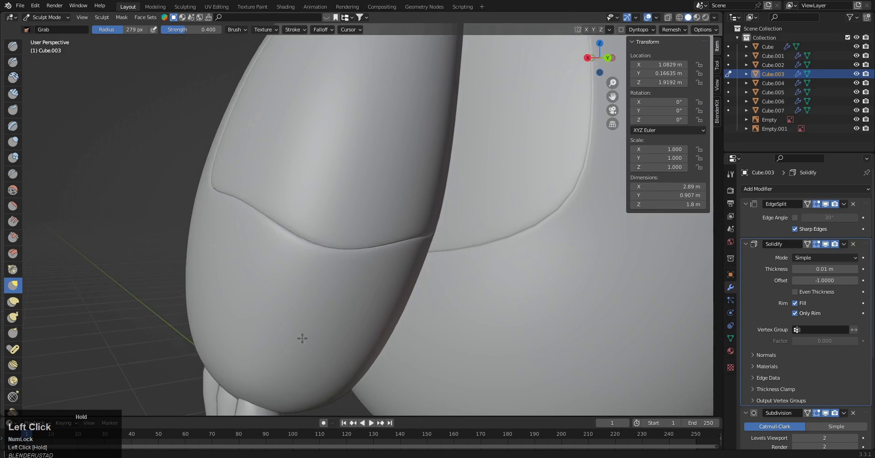
scroll(330, 217, down, 2)
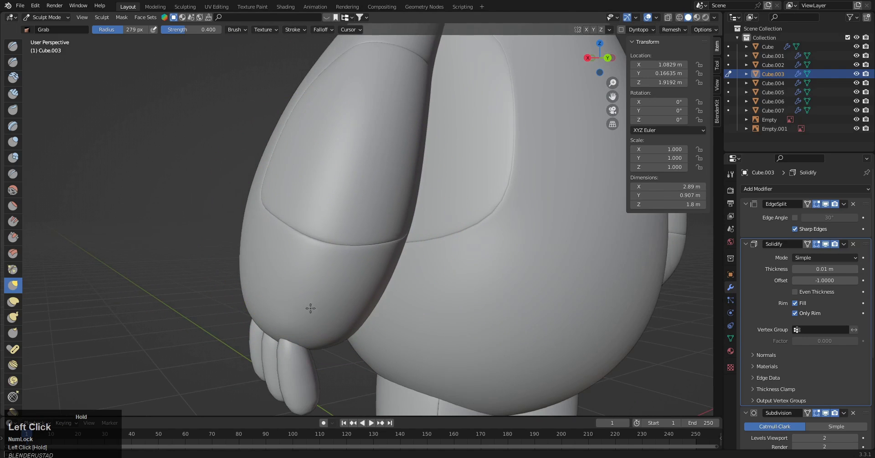
Step: Reshape the lower outer corner of the arm panel seam into a slanted curve from the side view
key(KP_3)
shift+middle_drag(345, 242, 332, 325)
key(shift+z)
key(shift+z)
scroll(331, 307, up, 4)
scroll(324, 308, up, 1)
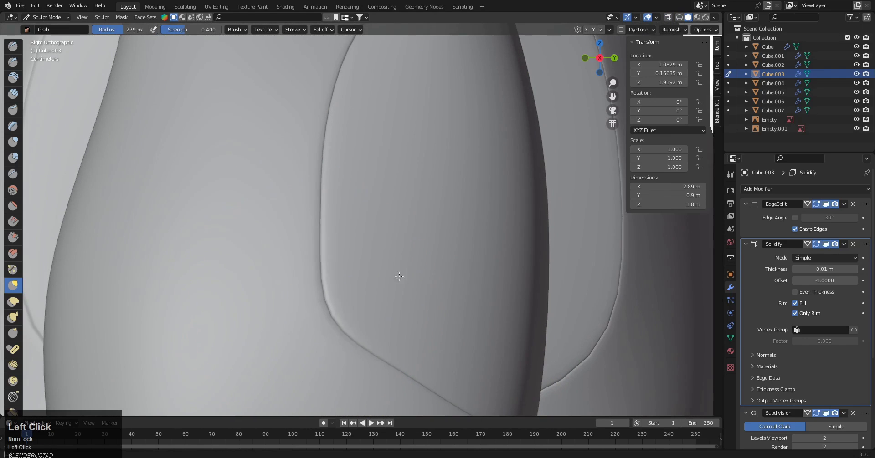
scroll(355, 225, up, 1)
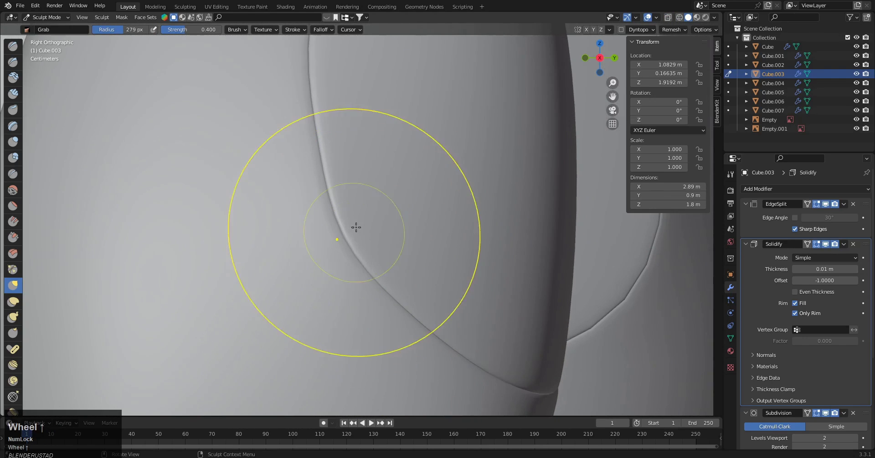
scroll(401, 218, up, 1)
Step: Compare the arm panel seam with the side reference in wireframe and solid shading
ctrl+middle_drag(391, 176, 381, 305)
key(z)
shift+middle_drag(342, 238, 353, 287)
key(z)
shift+middle_drag(430, 298, 405, 241)
key(z)
key(z)
mouse_move(422, 283)
ctrl+middle_down()
mouse_move(399, 267)
mouse_move(352, 287)
ctrl+middle_up()
scroll(353, 286, up, 1)
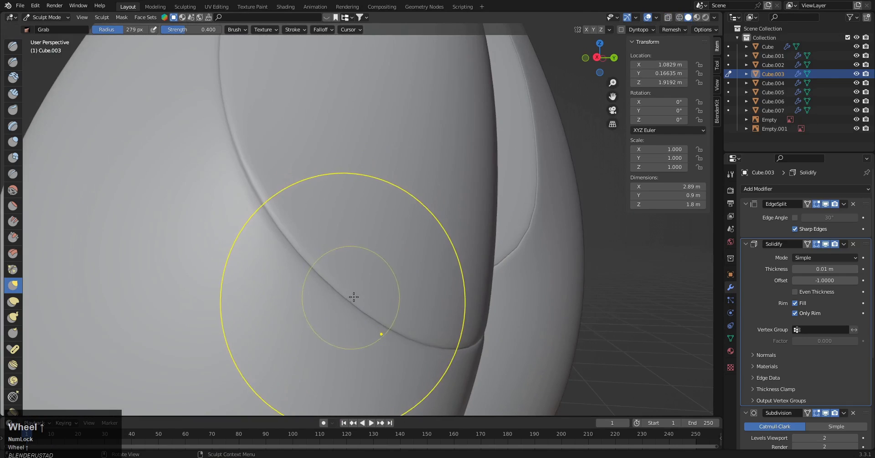
Step: Refine the lower tip of the arm panel seam near the arm's rear edge with the Grab brush
scroll(360, 287, down, 4)
scroll(366, 292, up, 2)
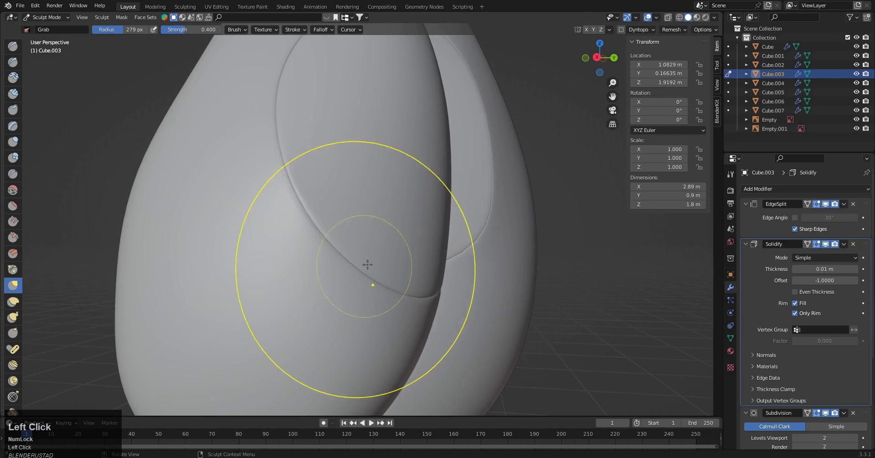
mouse_move(419, 283)
middle_down()
mouse_move(322, 260)
mouse_move(293, 306)
mouse_move(348, 302)
mouse_move(332, 273)
middle_up()
scroll(330, 321, up, 2)
click(336, 272)
drag(328, 317, 333, 313)
Step: Check the finished teardrop outline of the arm panel against the side reference image
key(KP_3)
key(z)
shift+middle_drag(360, 242, 365, 363)
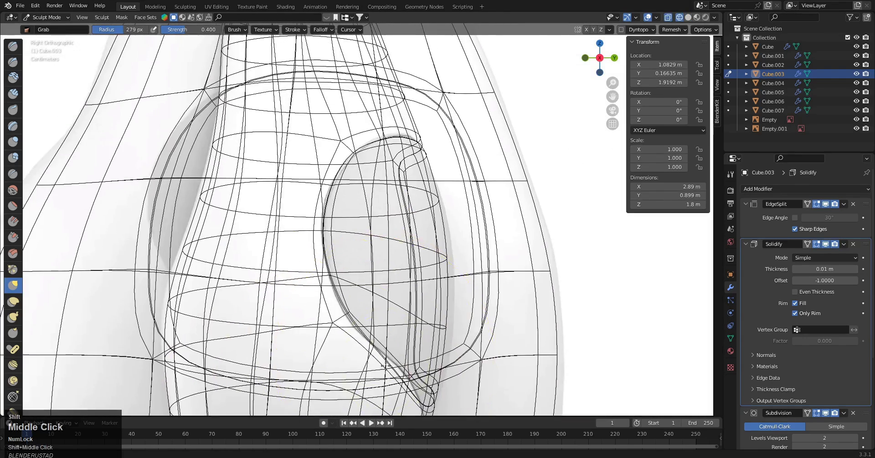
key(z)
key(z)
key(z)
shift+middle_drag(440, 219, 402, 291)
Step: Return the arm to Object Mode and inspect the whole character beside the front reference
middle_drag(374, 245, 315, 269)
scroll(383, 290, up, 2)
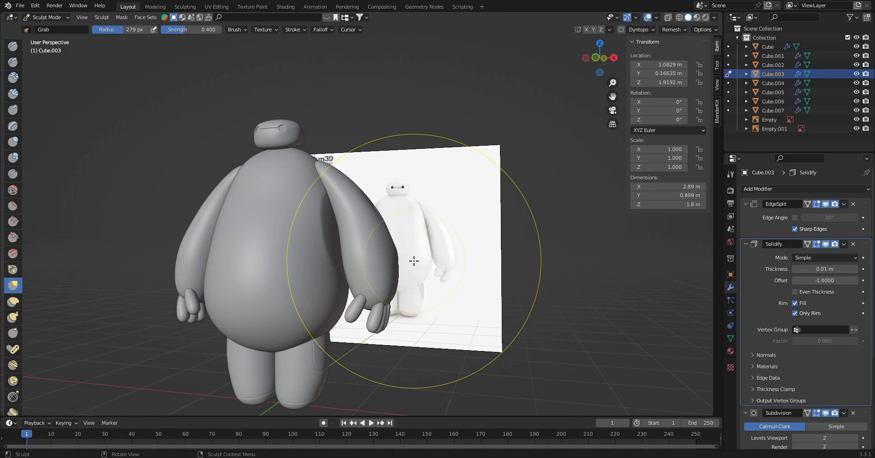
middle_drag(406, 233, 443, 245)
key(Tab)
middle_drag(391, 220, 420, 220)
scroll(420, 219, down, 2)
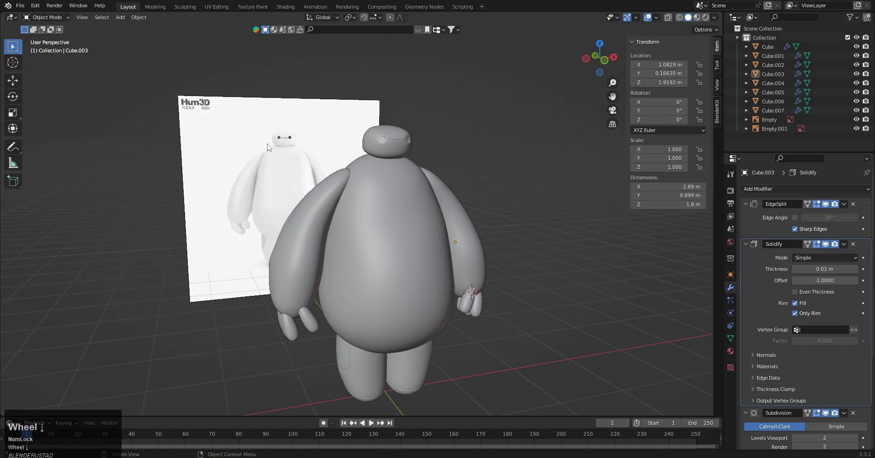